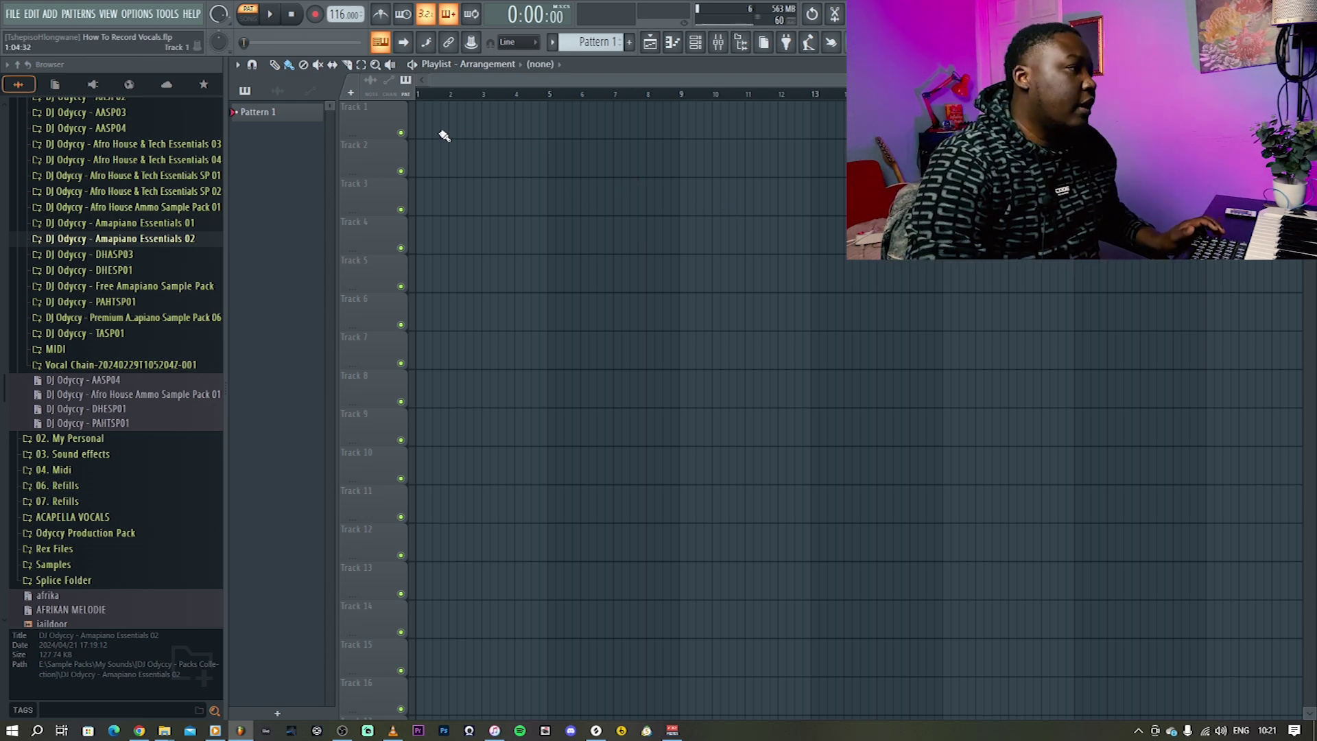
# Add an audio track to the playlist, rename it Beat Track, and check its linked mixer channel
pyautogui.click(350, 93)
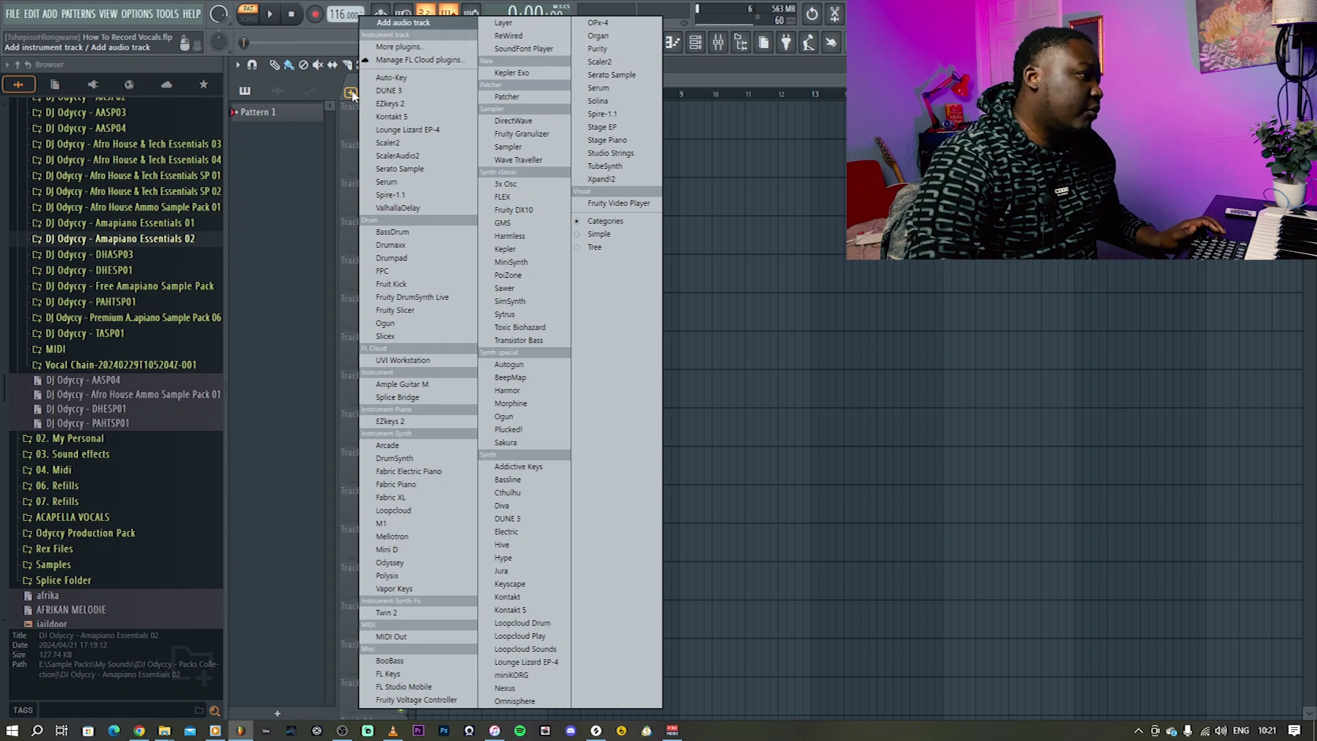
pyautogui.click(405, 23)
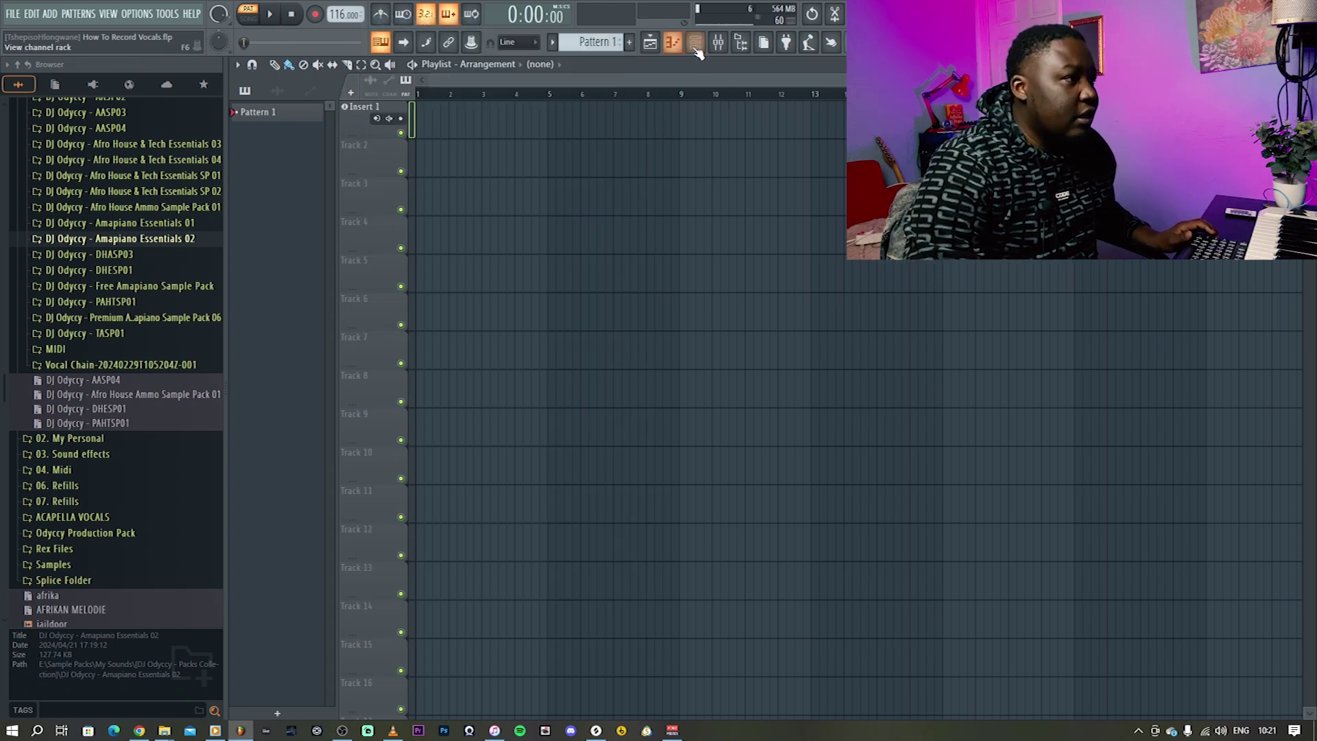
pyautogui.click(719, 42)
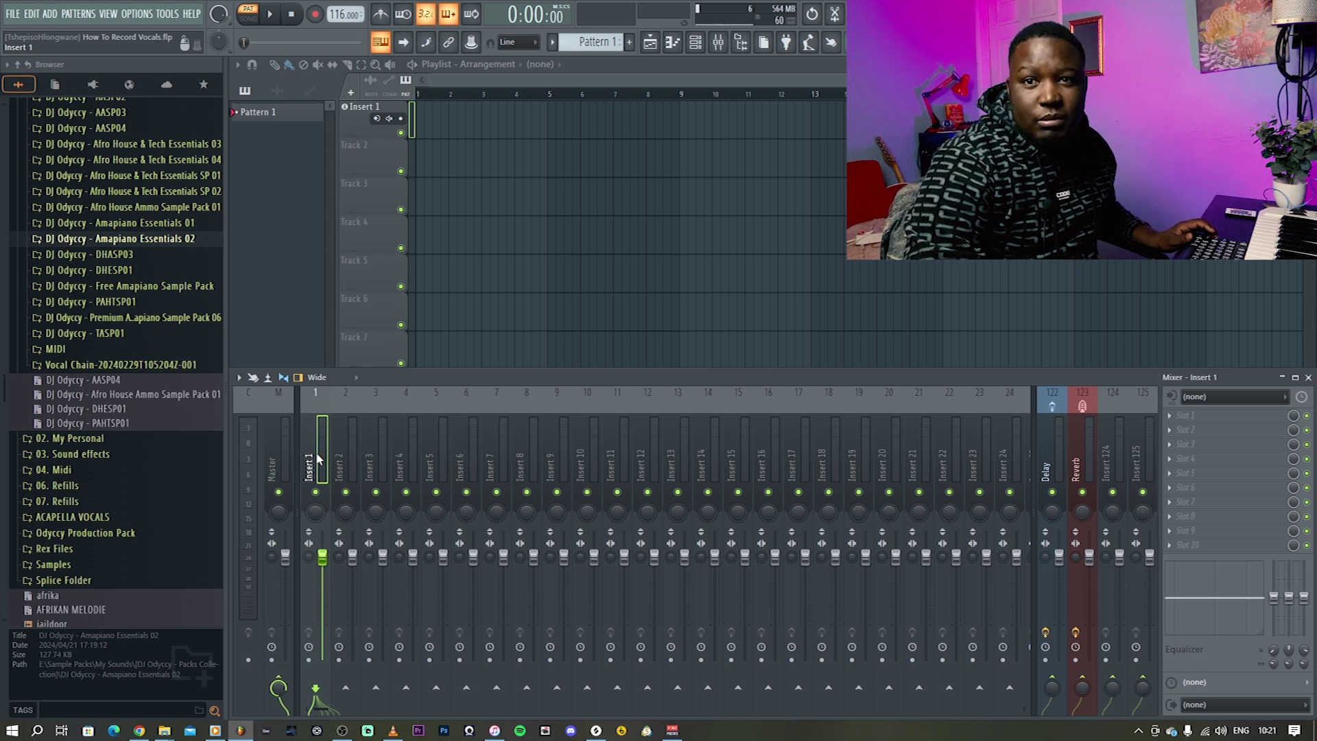
pyautogui.doubleClick(357, 122)
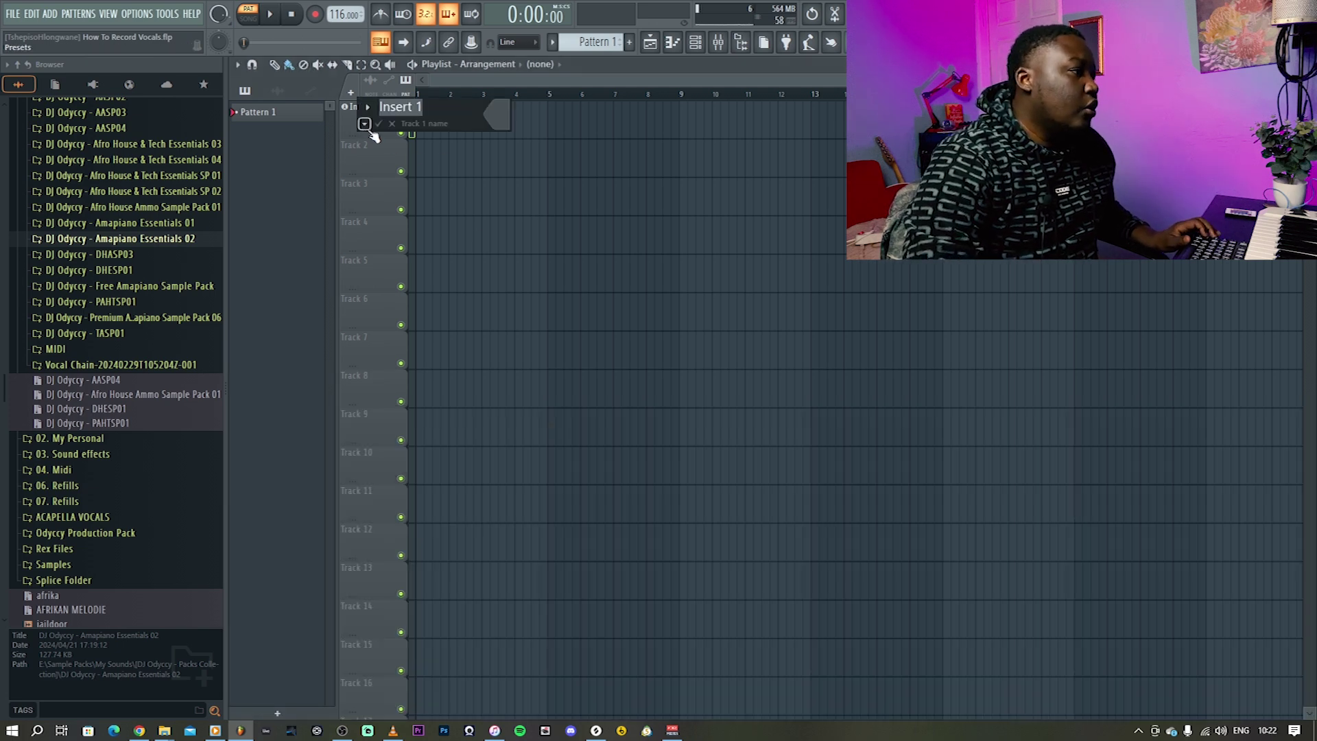
pyautogui.write('Beat Trac')
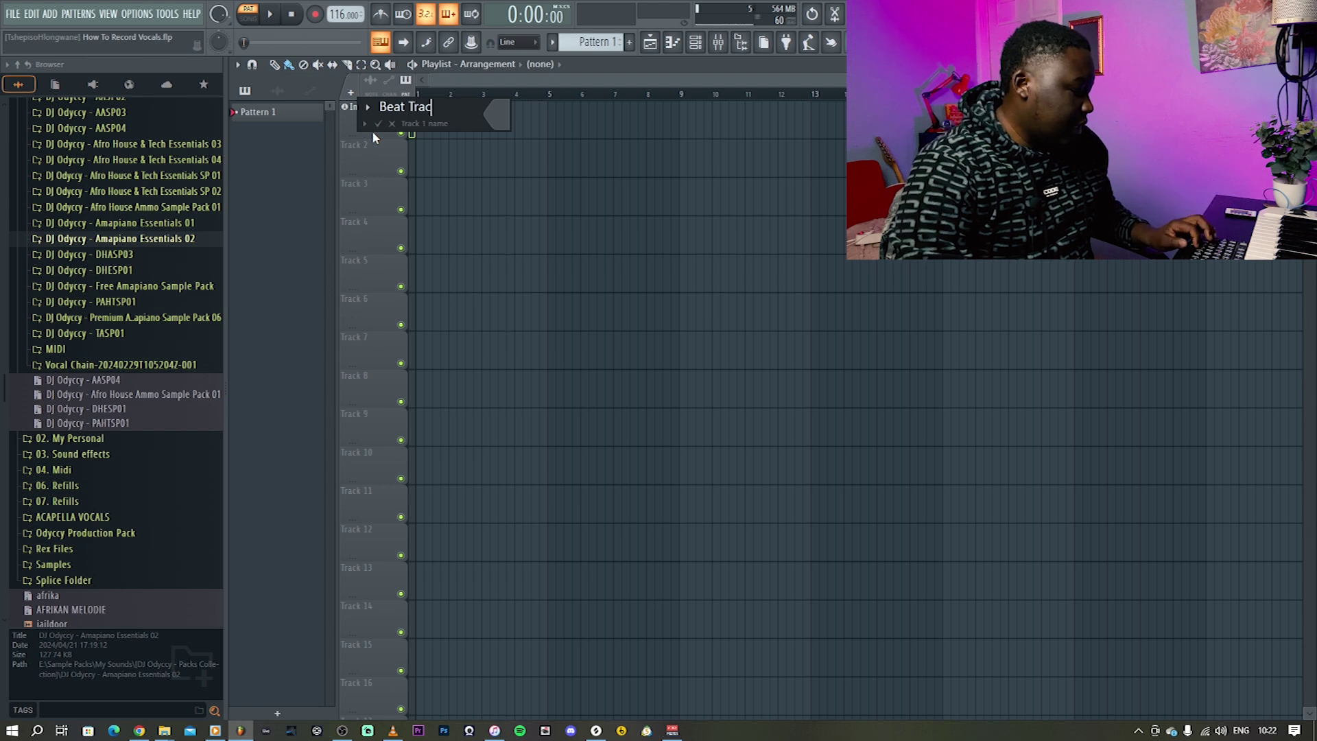
pyautogui.write('k')
pyautogui.press('Return')
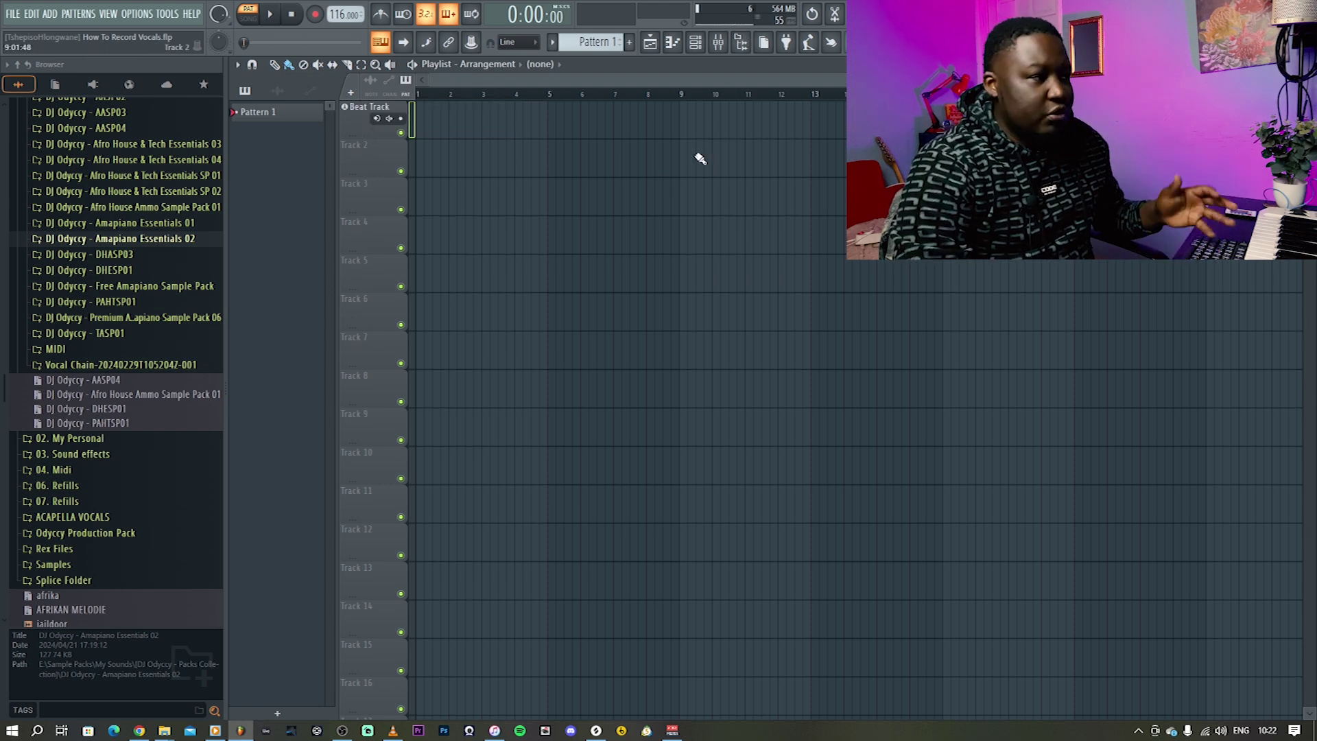
pyautogui.click(717, 42)
pyautogui.moveTo(323, 555)
pyautogui.mouseDown()
pyautogui.moveTo(322, 586)
pyautogui.moveTo(322, 556)
pyautogui.mouseUp()
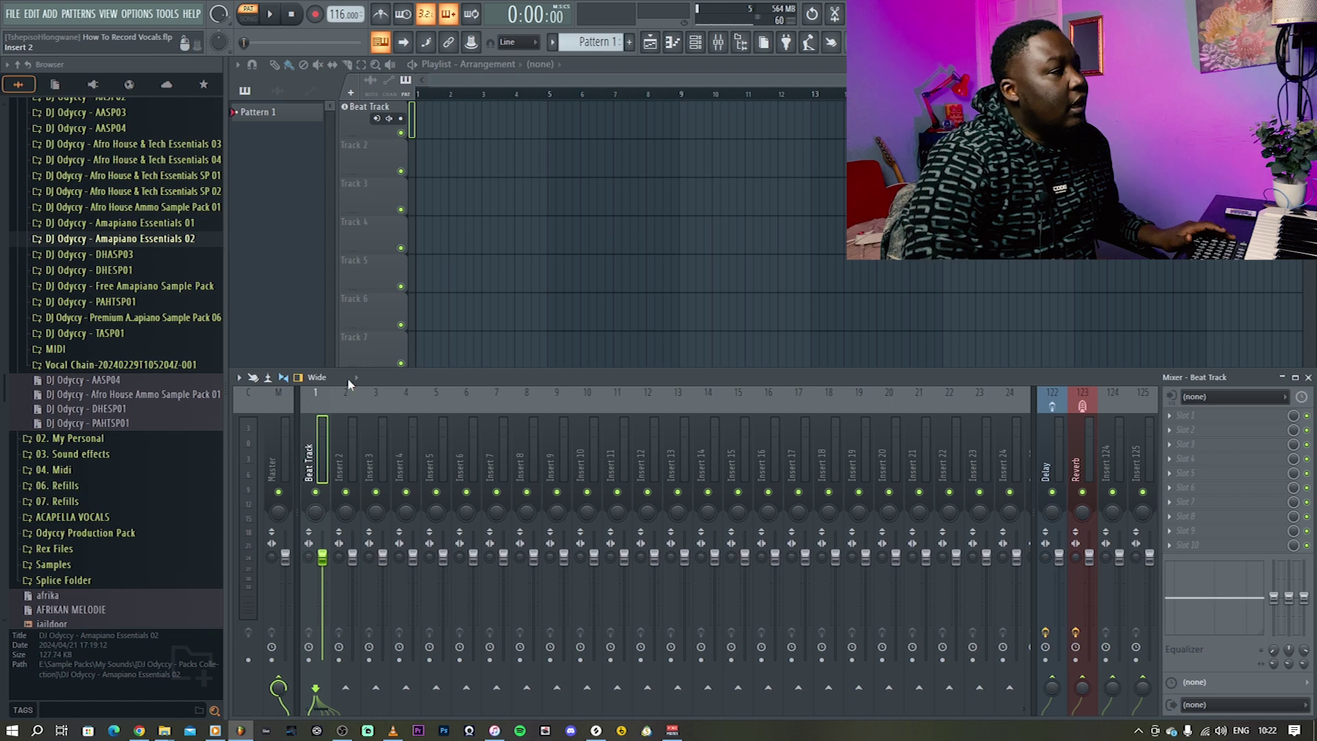
# Add a second audio track below Beat Track and rename it Rec
pyautogui.rightClick(370, 154)
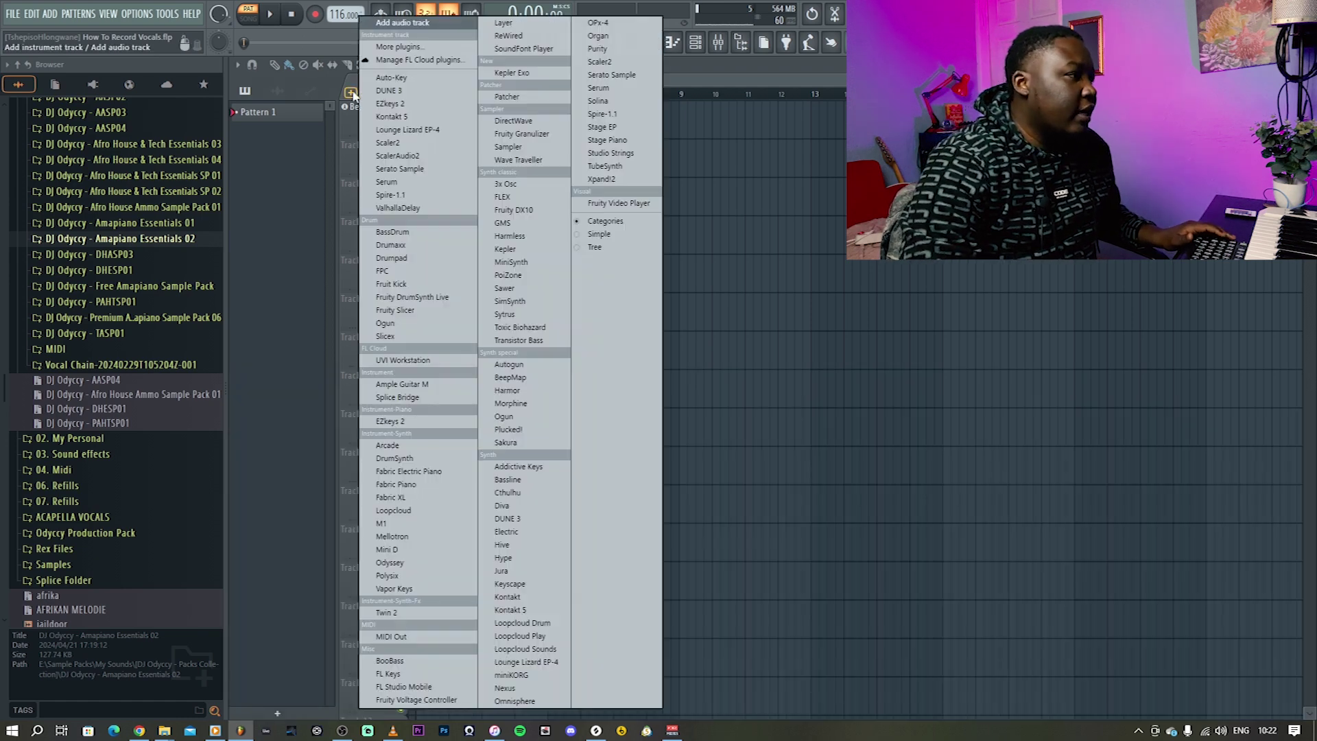
pyautogui.click(396, 185)
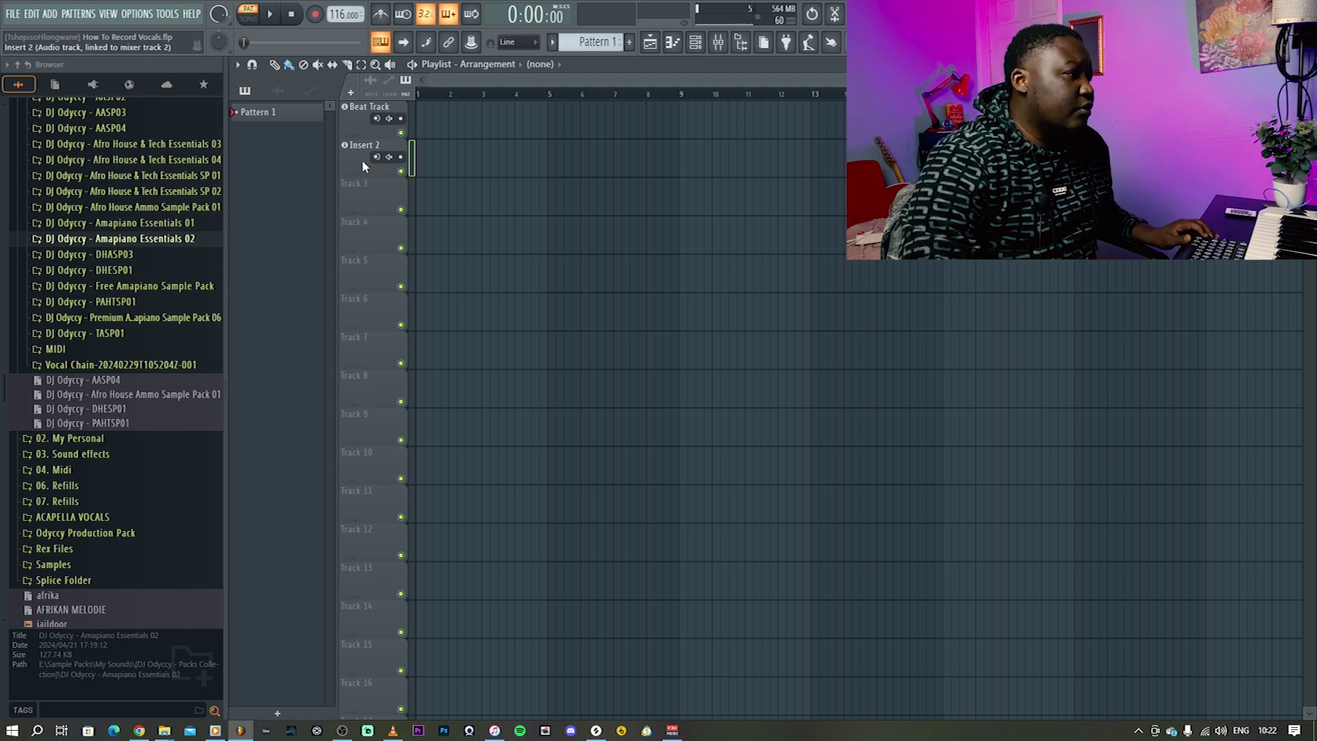
pyautogui.press('F2')
pyautogui.write('R')
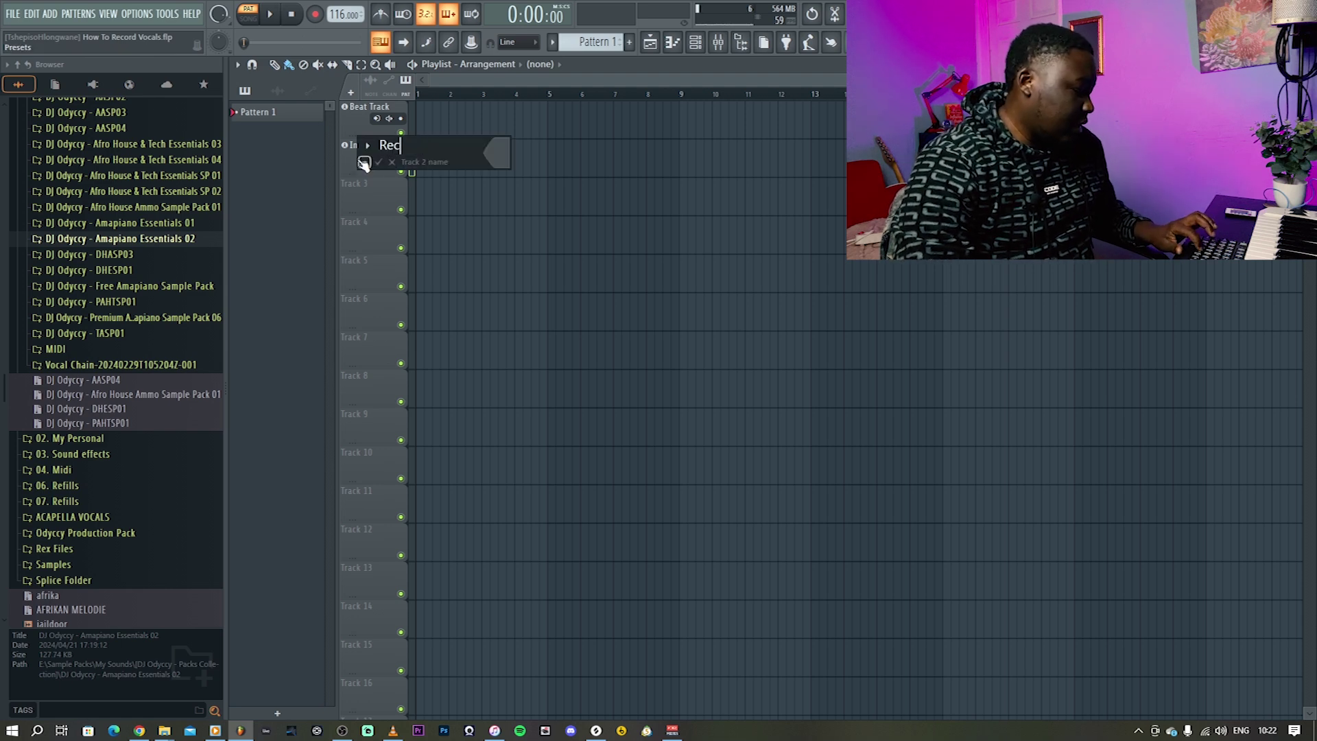
pyautogui.write('ec')
pyautogui.press('Return')
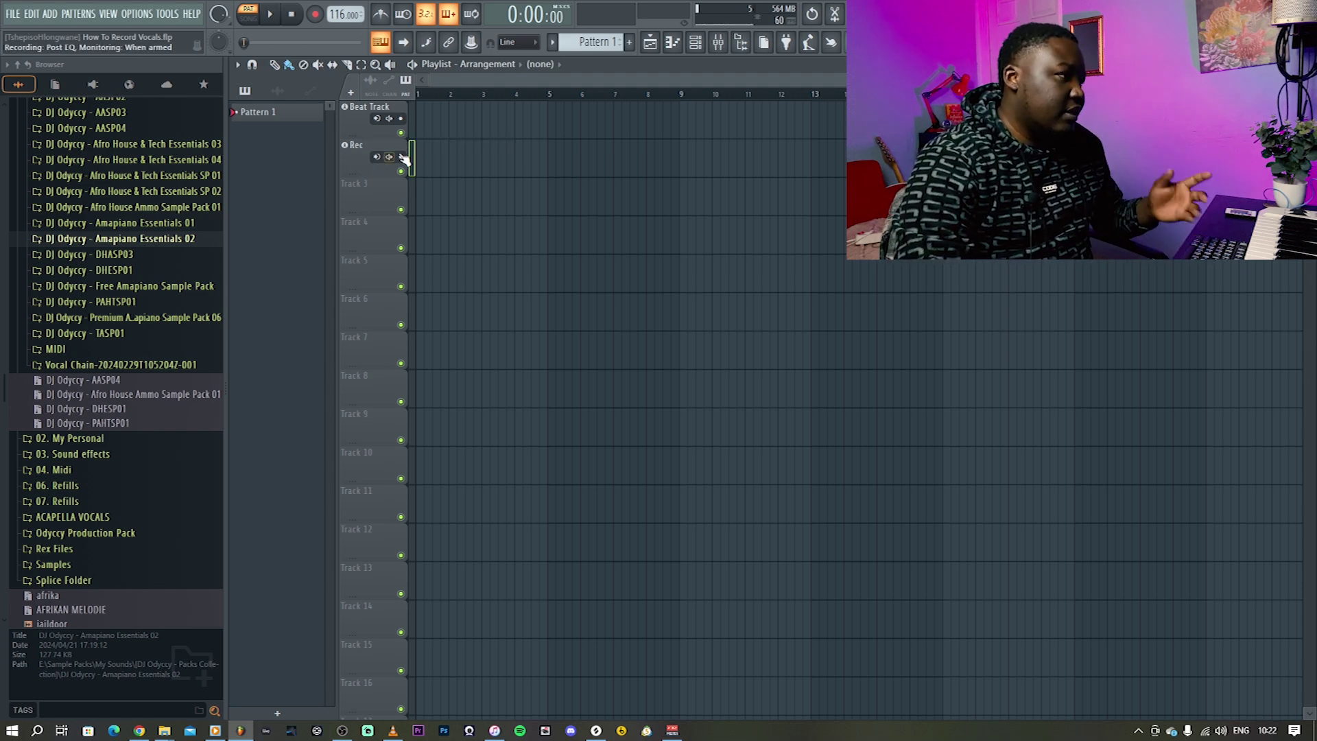
# Apply random colors to the Beat Track and Rec tracks and check their channels in the mixer
pyautogui.rightClick(364, 165)
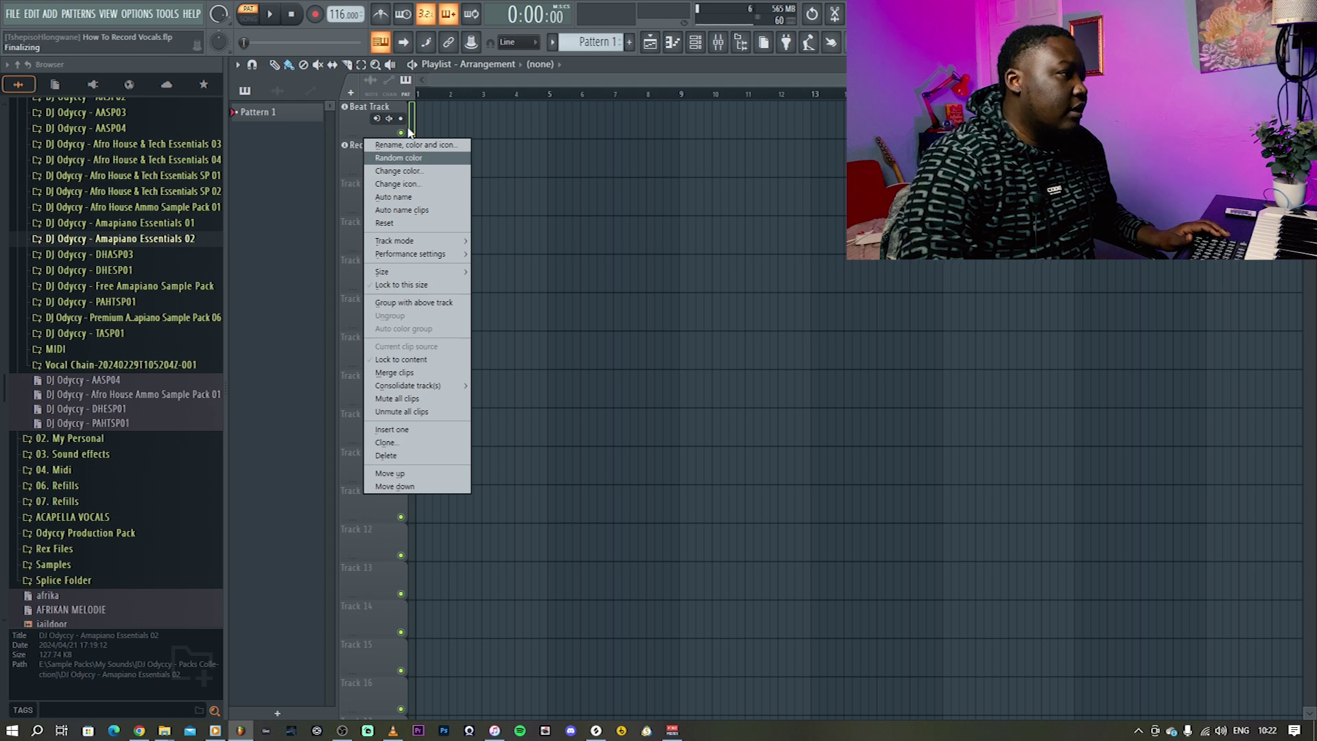
pyautogui.click(395, 158)
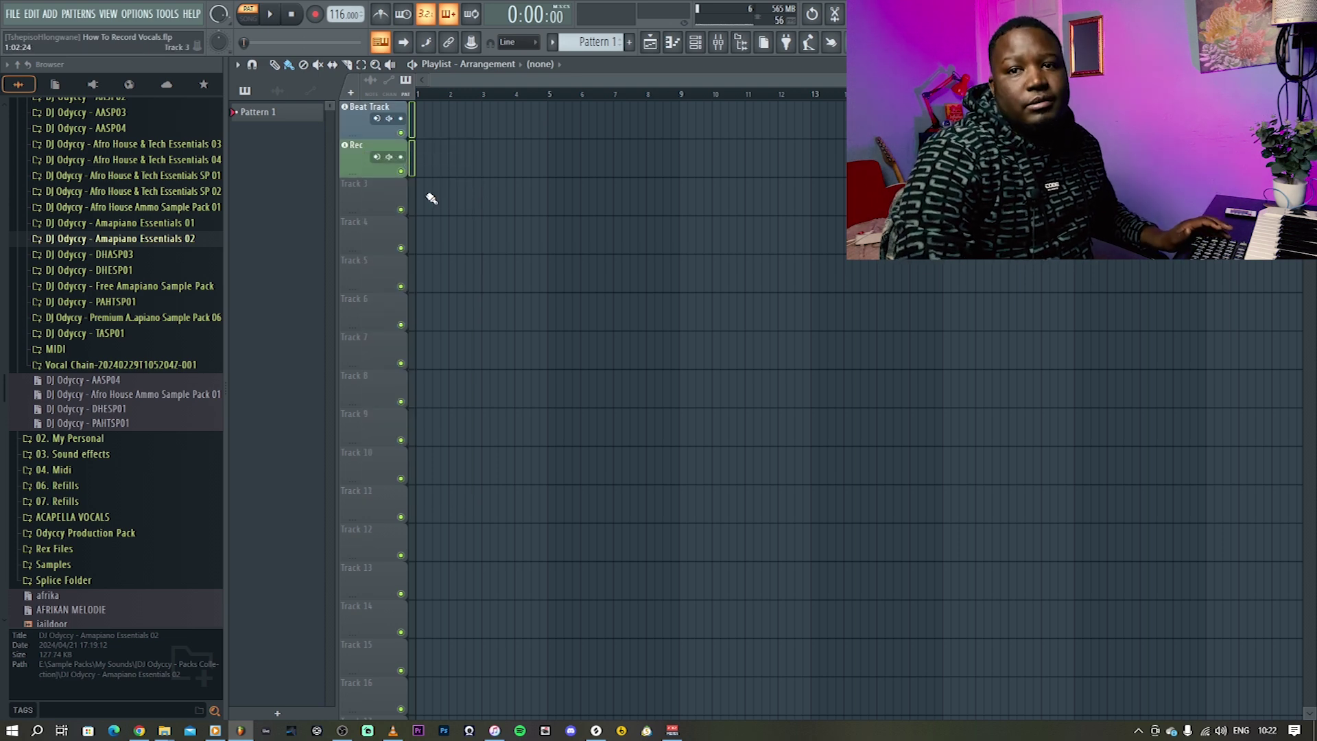
pyautogui.click(362, 168)
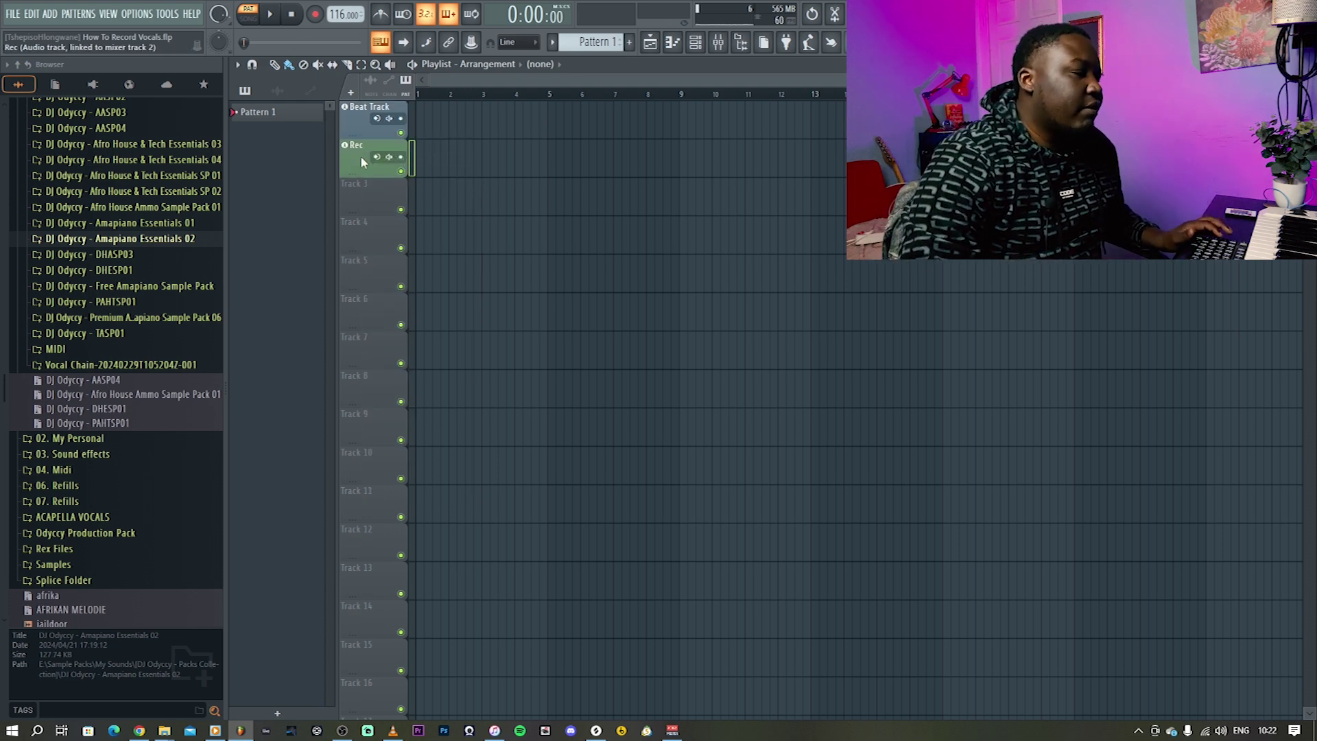
pyautogui.click(718, 42)
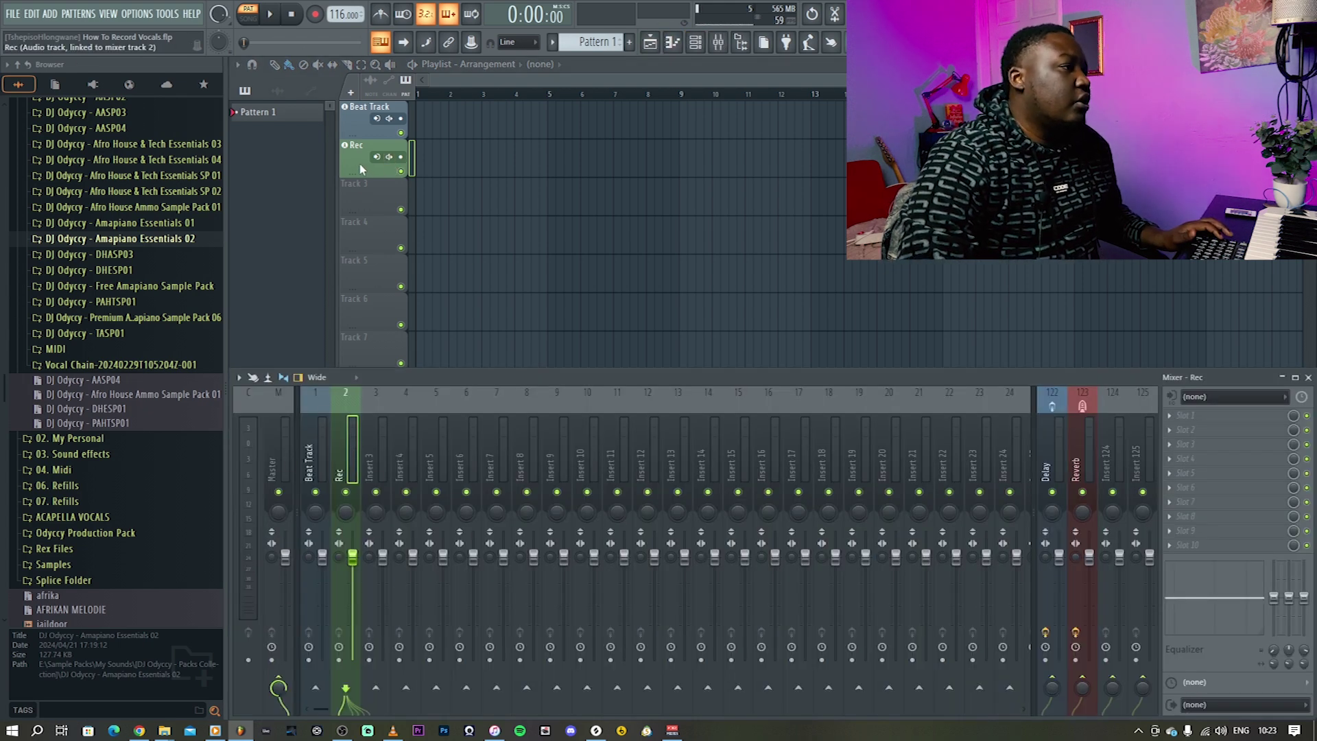
pyautogui.press('F9')
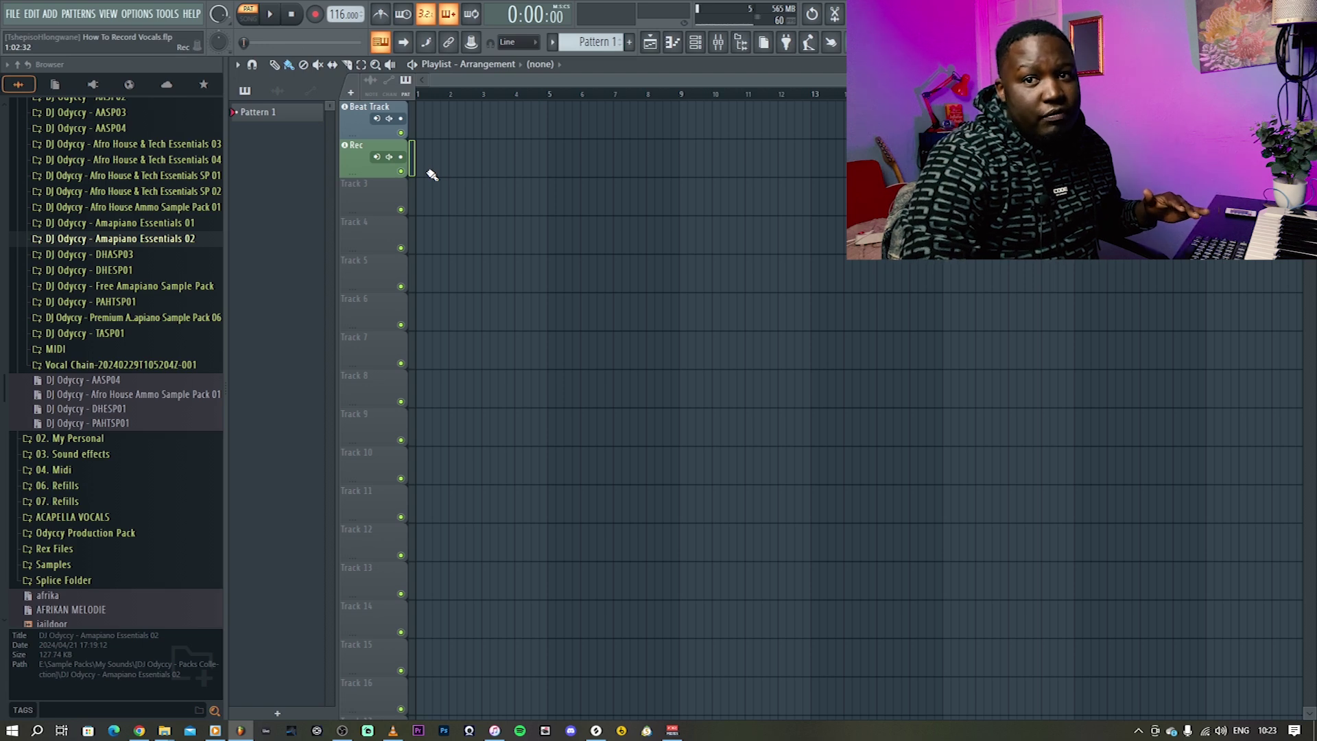
# Set the Rec track's audio input source to VM-VAIO 1 and switch it to external input only
pyautogui.click(377, 158)
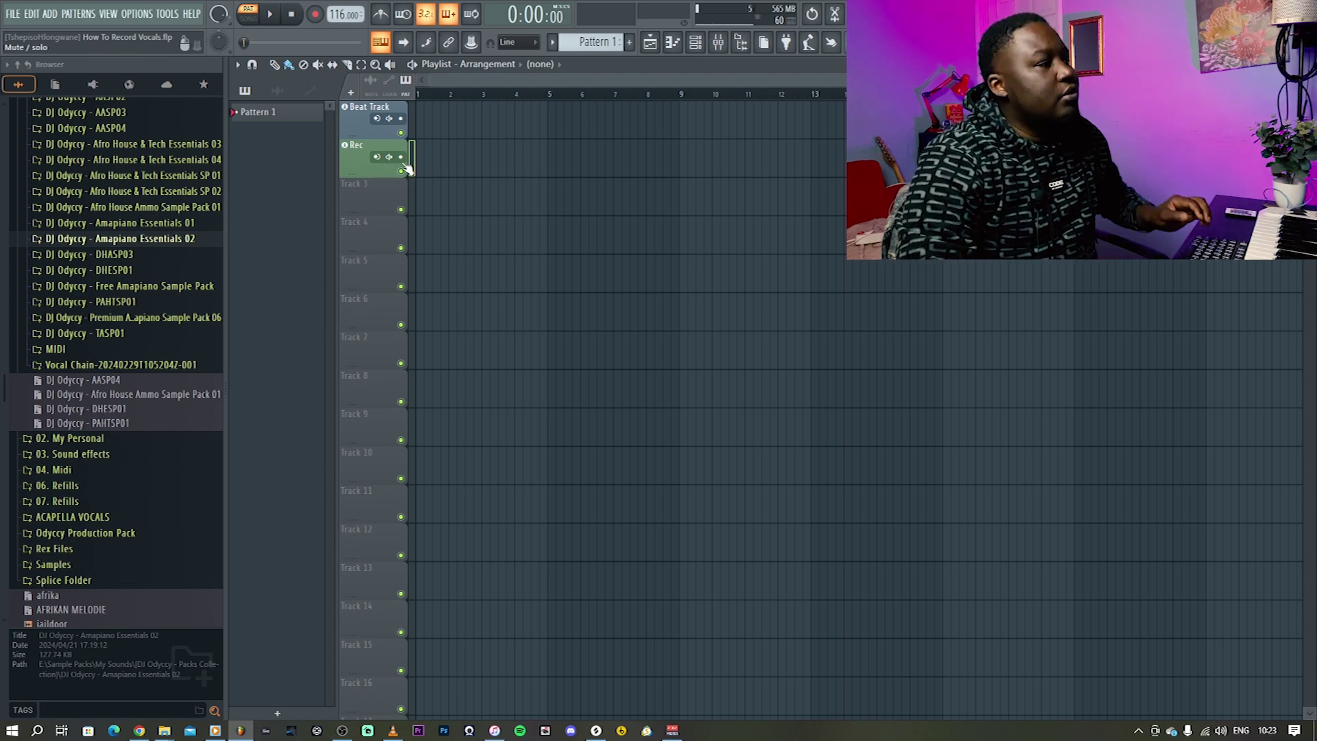
pyautogui.click(377, 158)
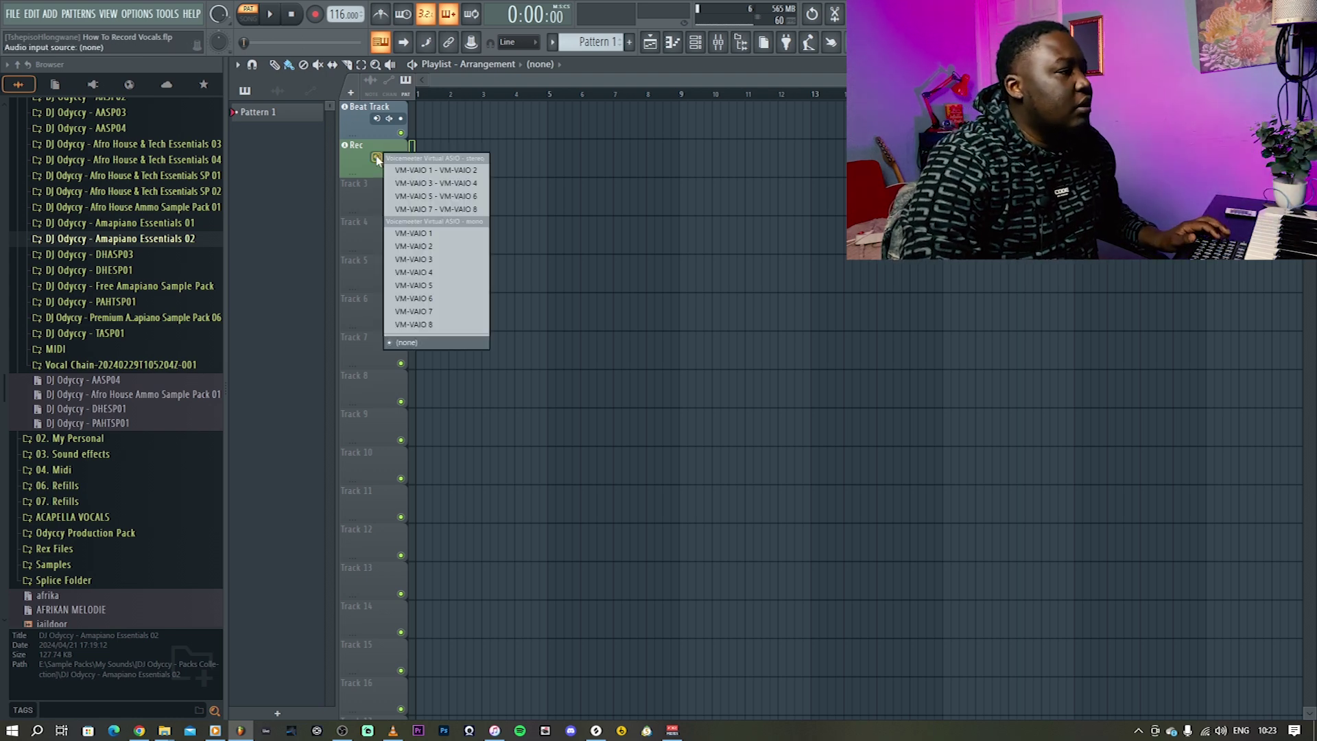
pyautogui.click(419, 236)
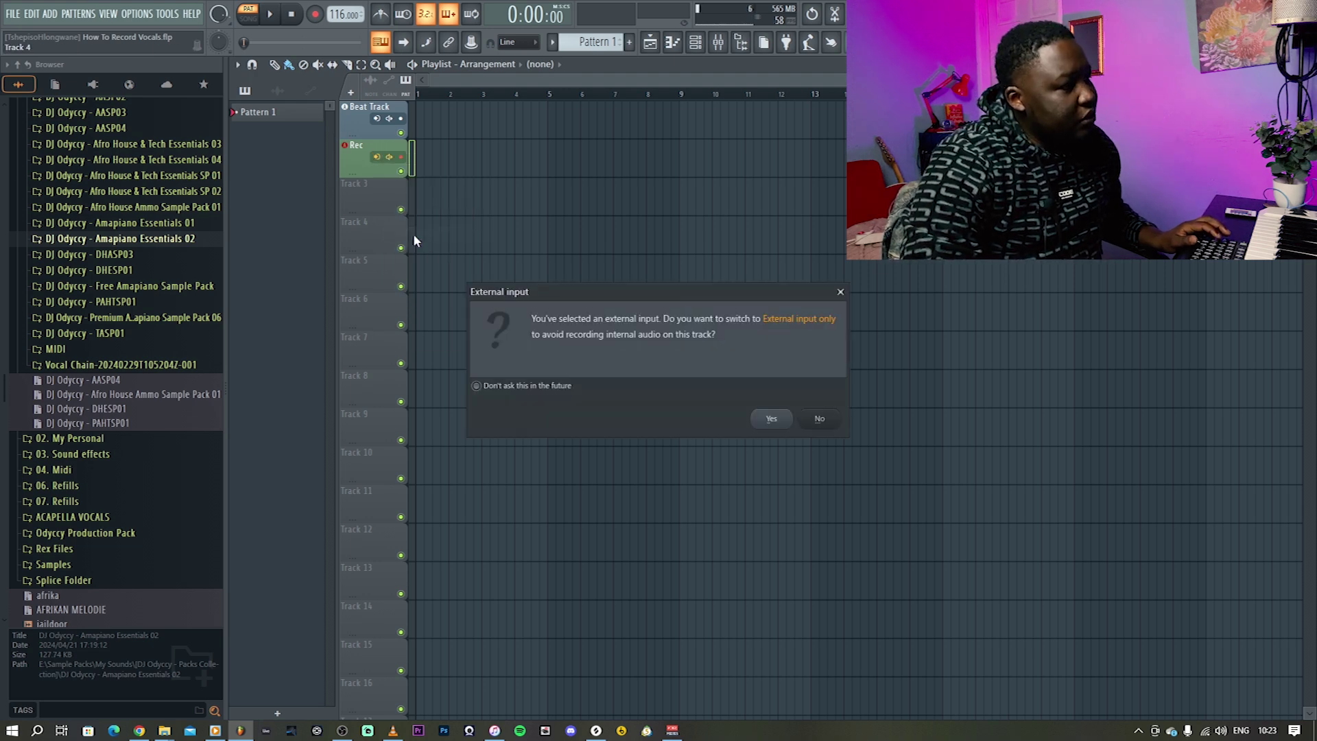
pyautogui.click(772, 418)
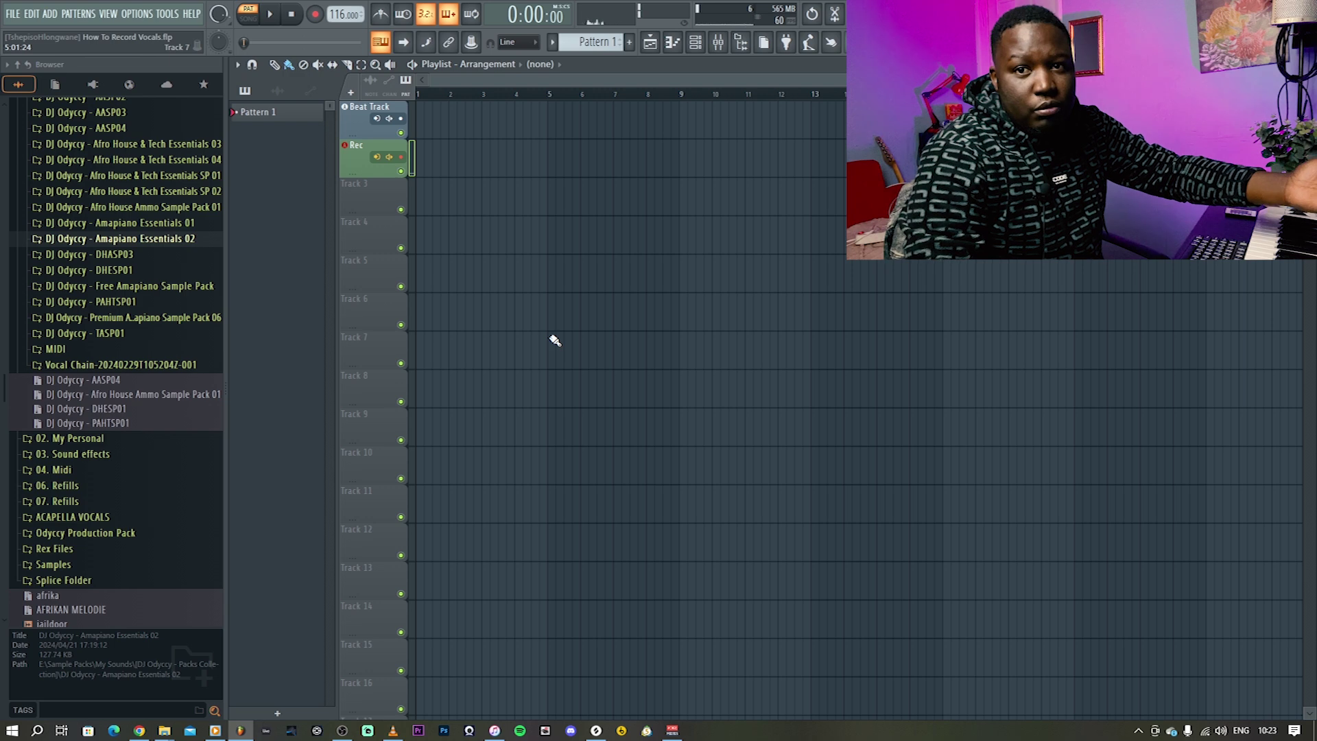
# Keep the Rec track recording External input only and set its external input monitoring to Off
pyautogui.rightClick(387, 159)
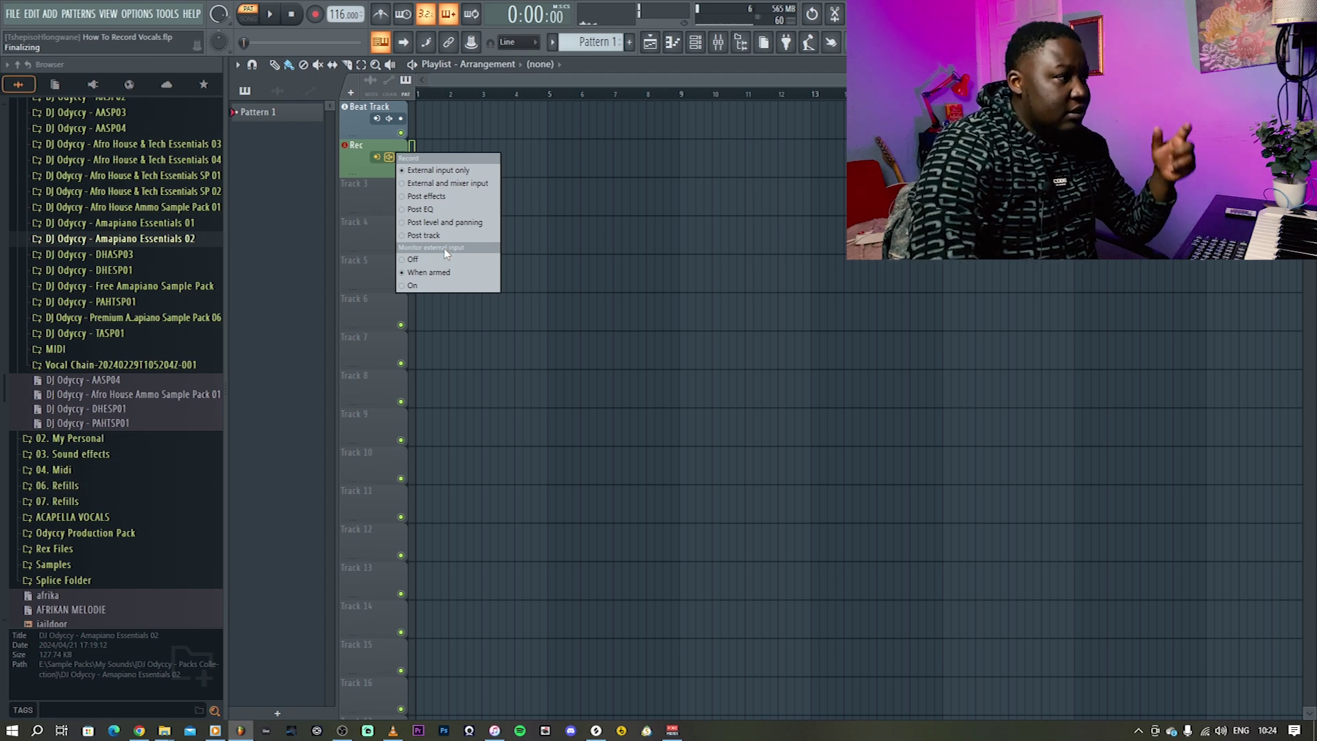
pyautogui.click(432, 171)
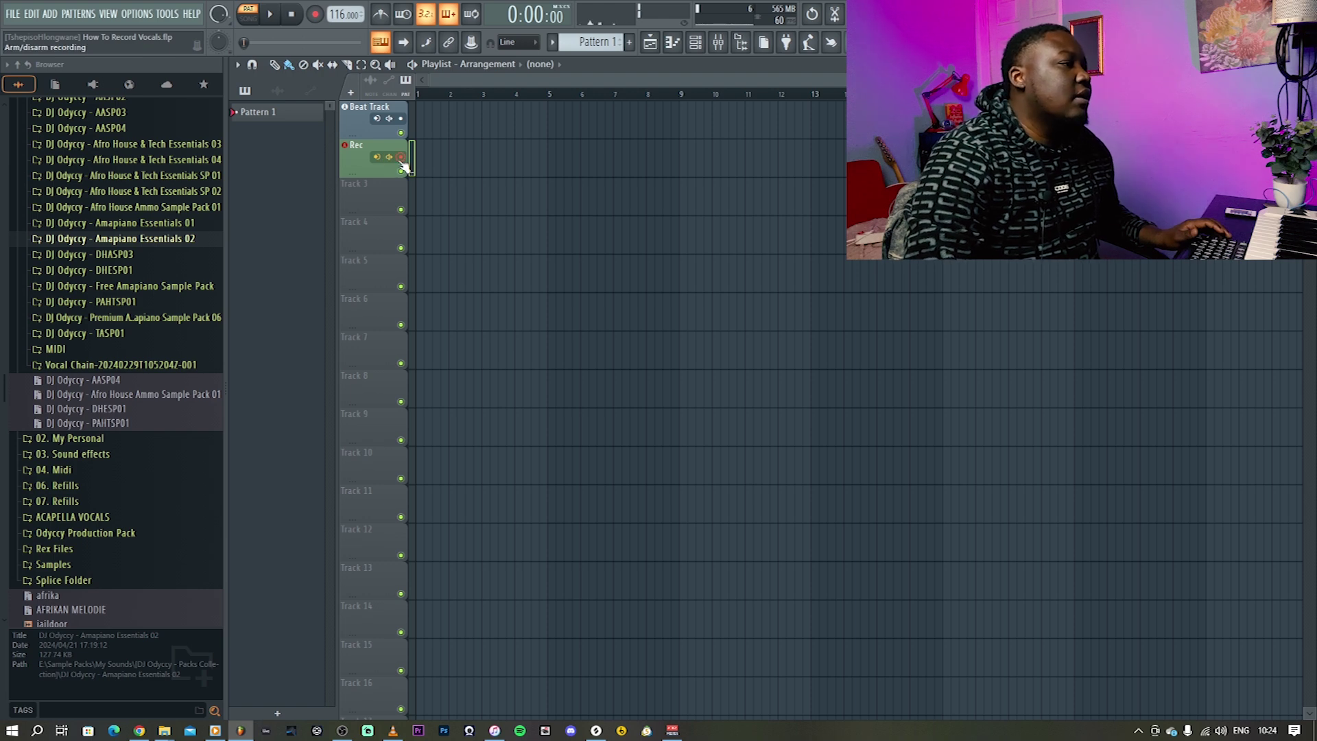
pyautogui.rightClick(397, 159)
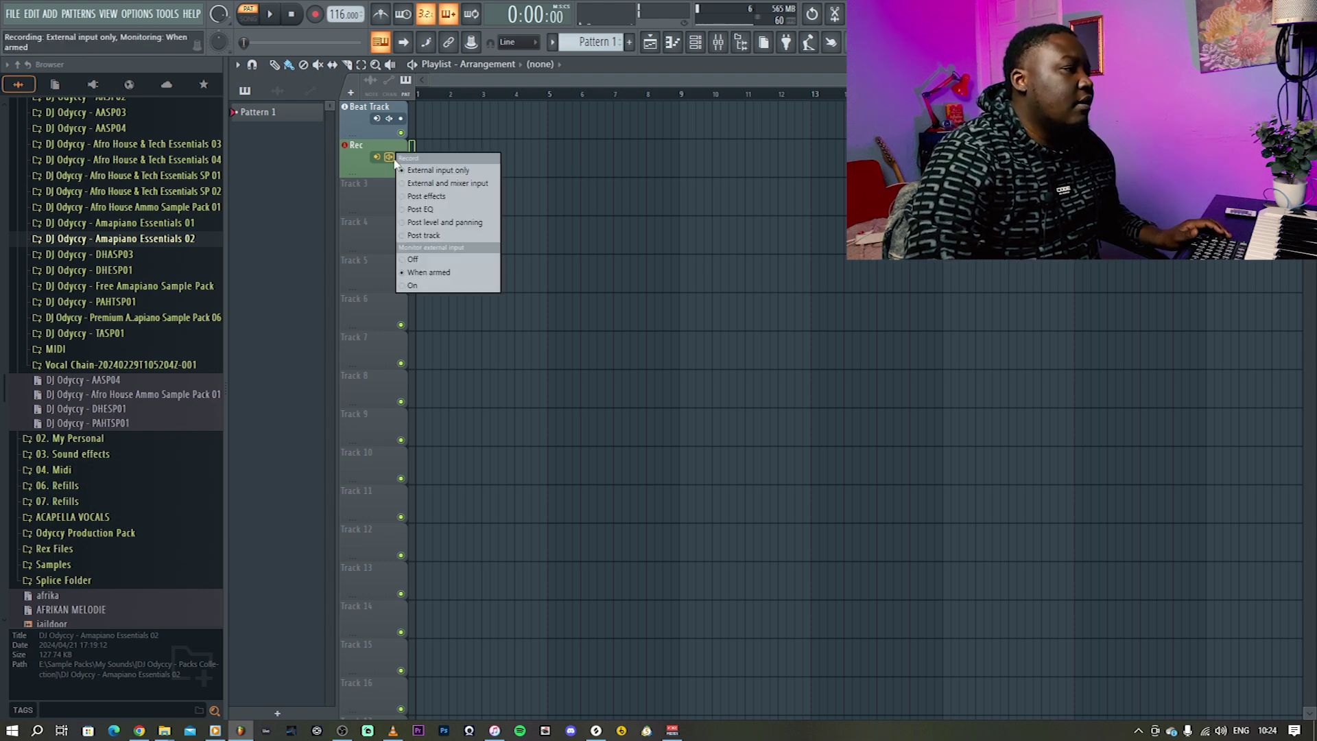
pyautogui.click(414, 259)
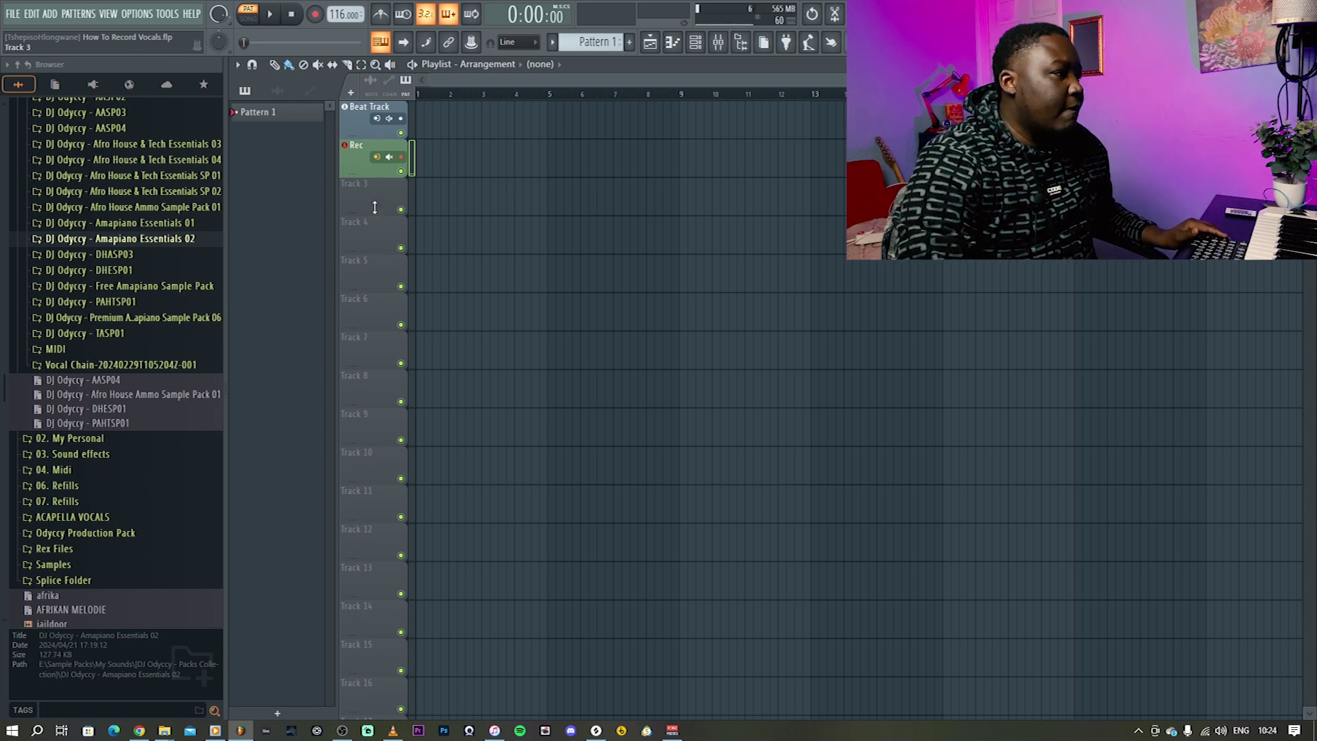
# Add a third audio track, rename it MV, and give it a random color
pyautogui.click(350, 93)
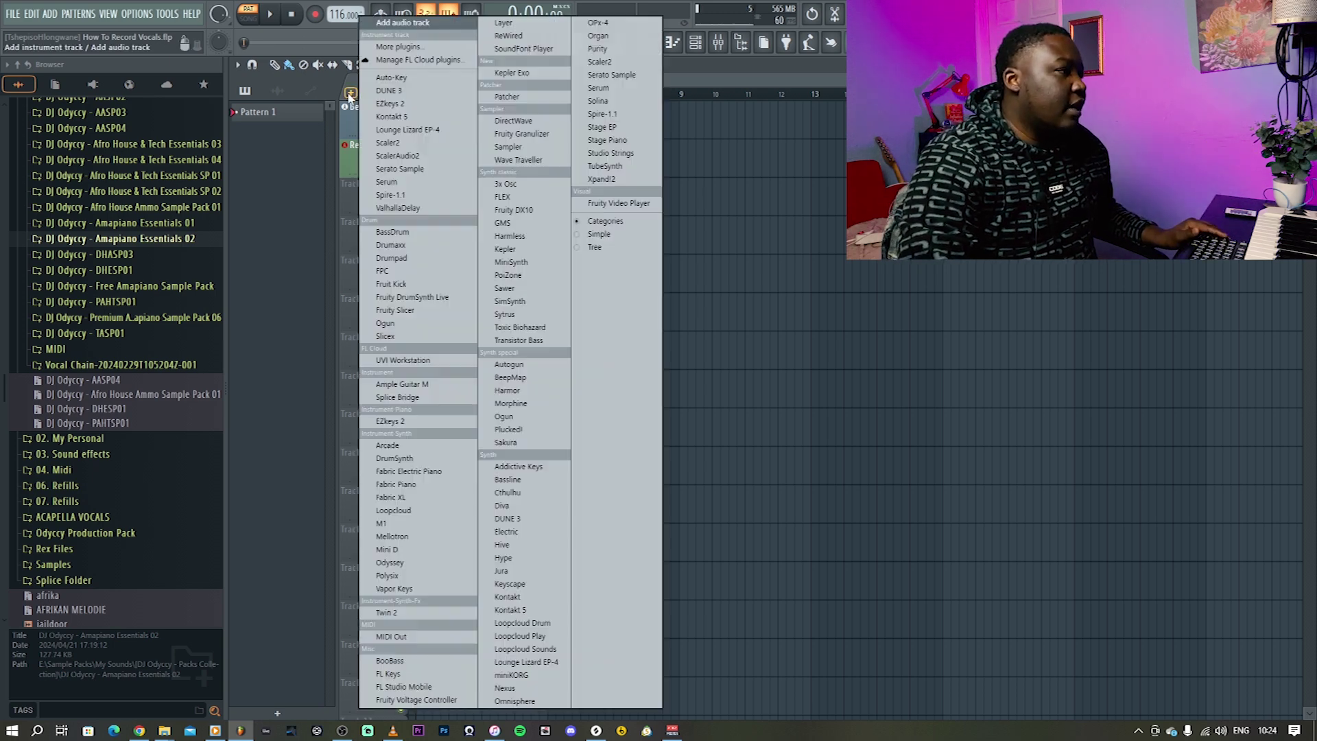
pyautogui.click(402, 22)
pyautogui.doubleClick(356, 192)
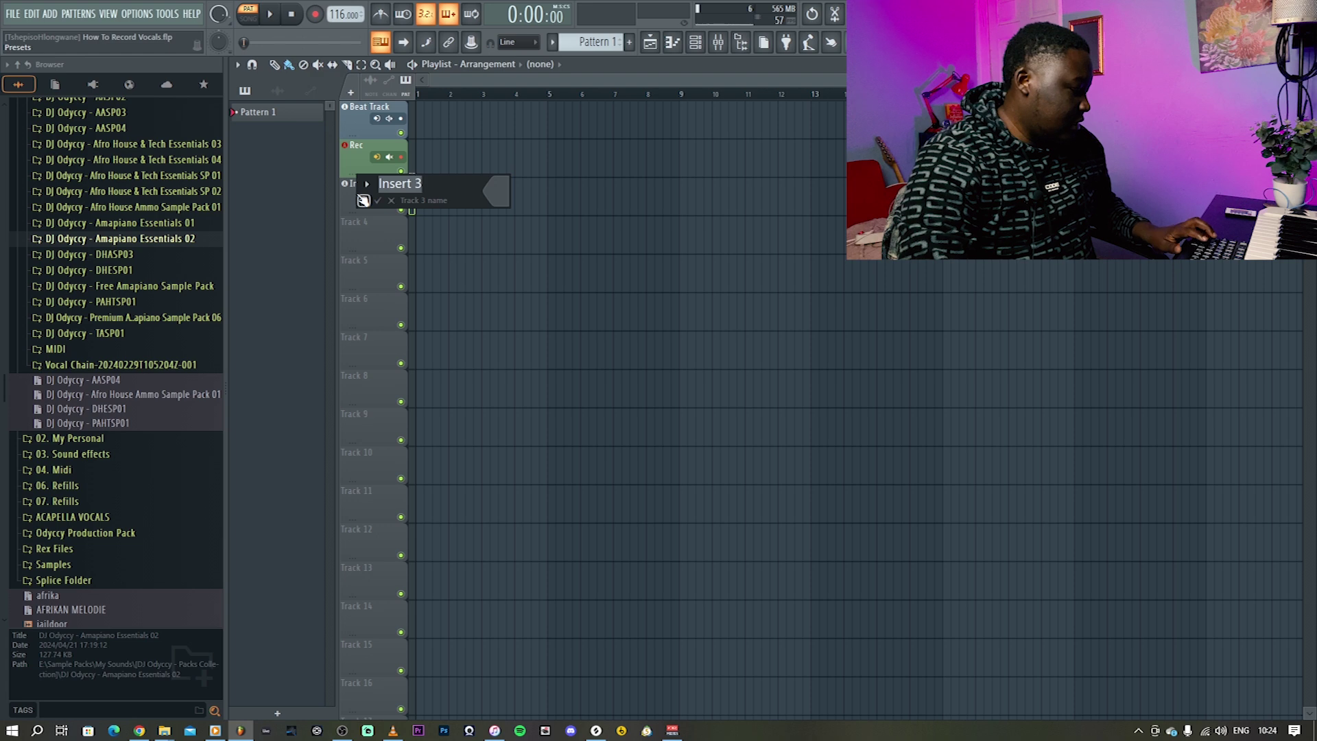
pyautogui.write('MV')
pyautogui.press('Return')
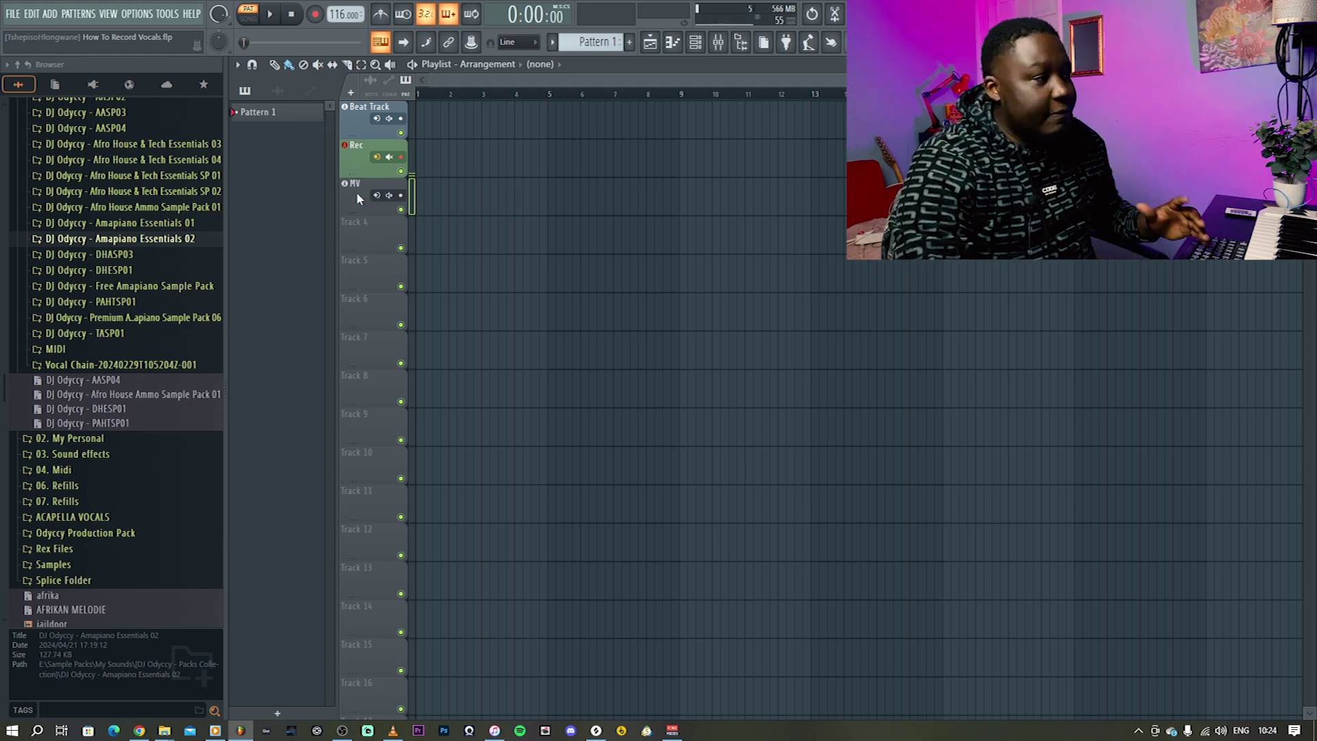
pyautogui.rightClick(378, 205)
pyautogui.click(377, 197)
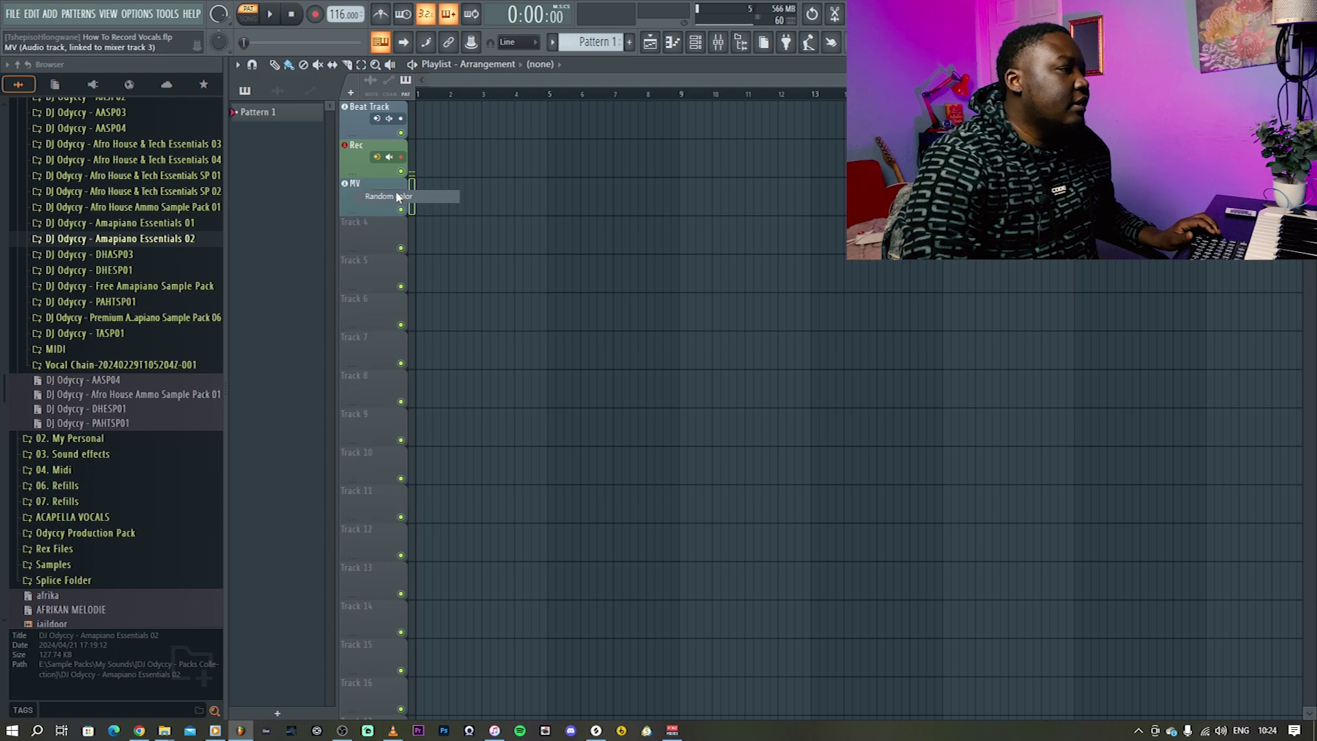
# Route the Rec mixer channel to the MV channel instead of the Master
pyautogui.click(719, 43)
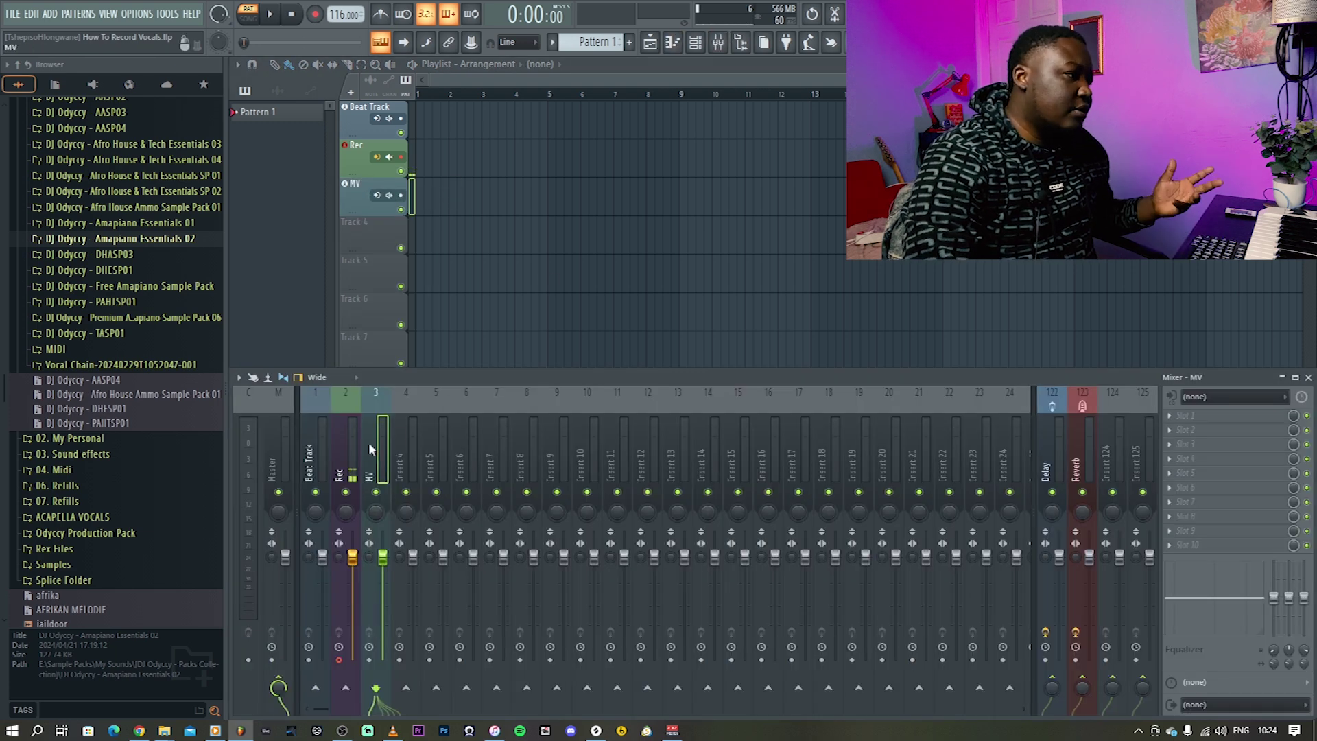
pyautogui.click(342, 474)
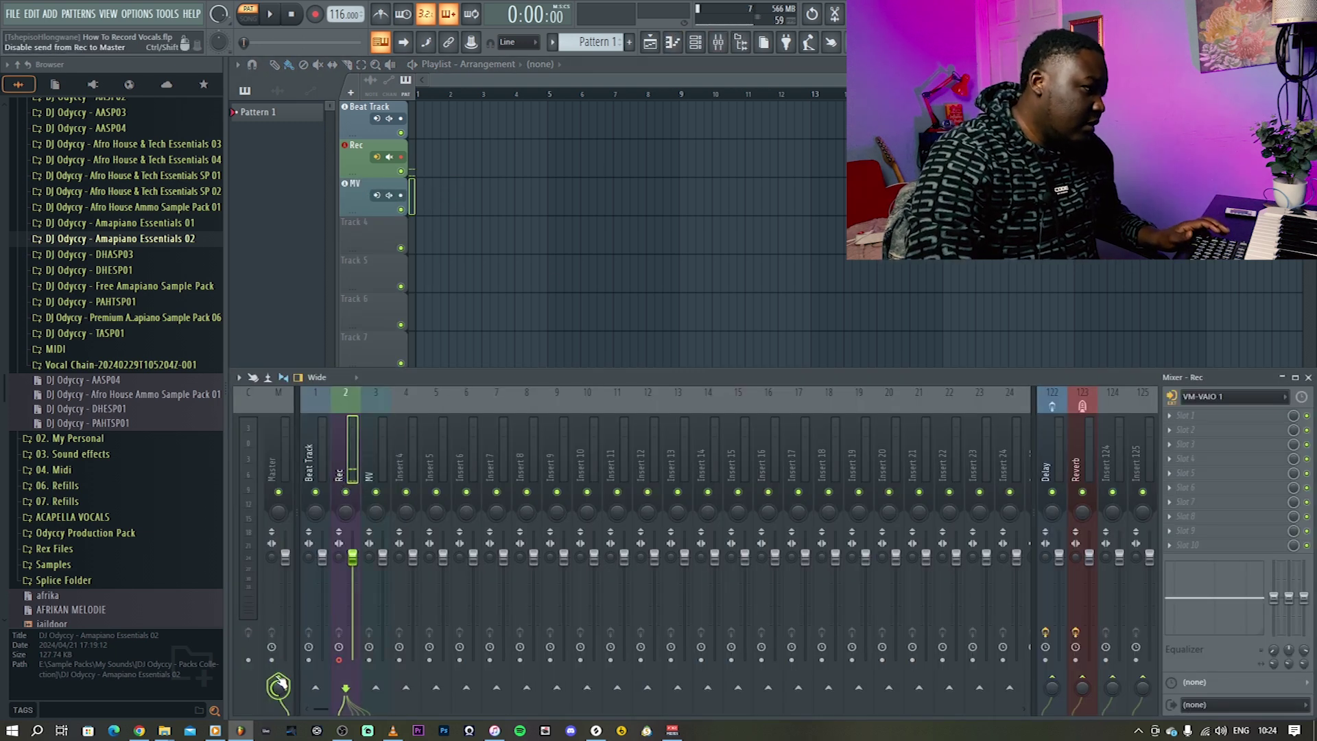
pyautogui.click(279, 685)
pyautogui.click(375, 687)
pyautogui.click(381, 458)
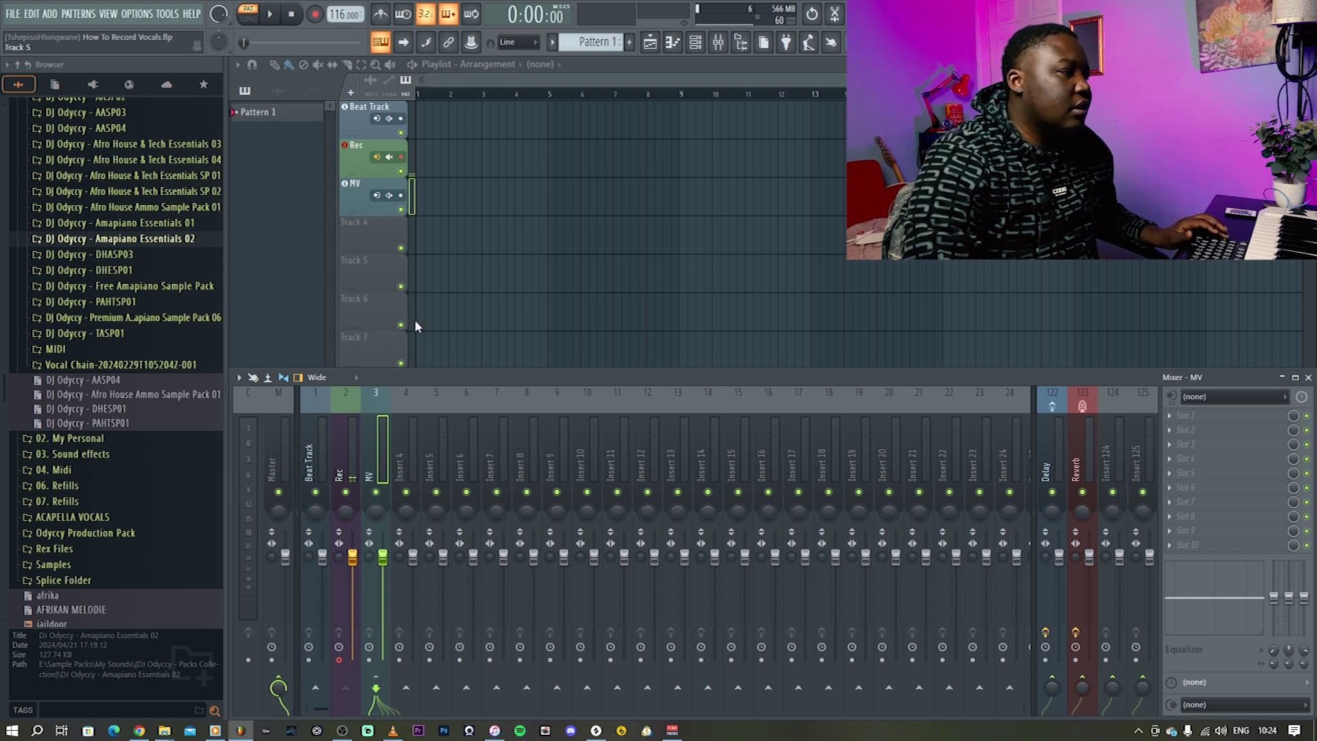
pyautogui.click(352, 472)
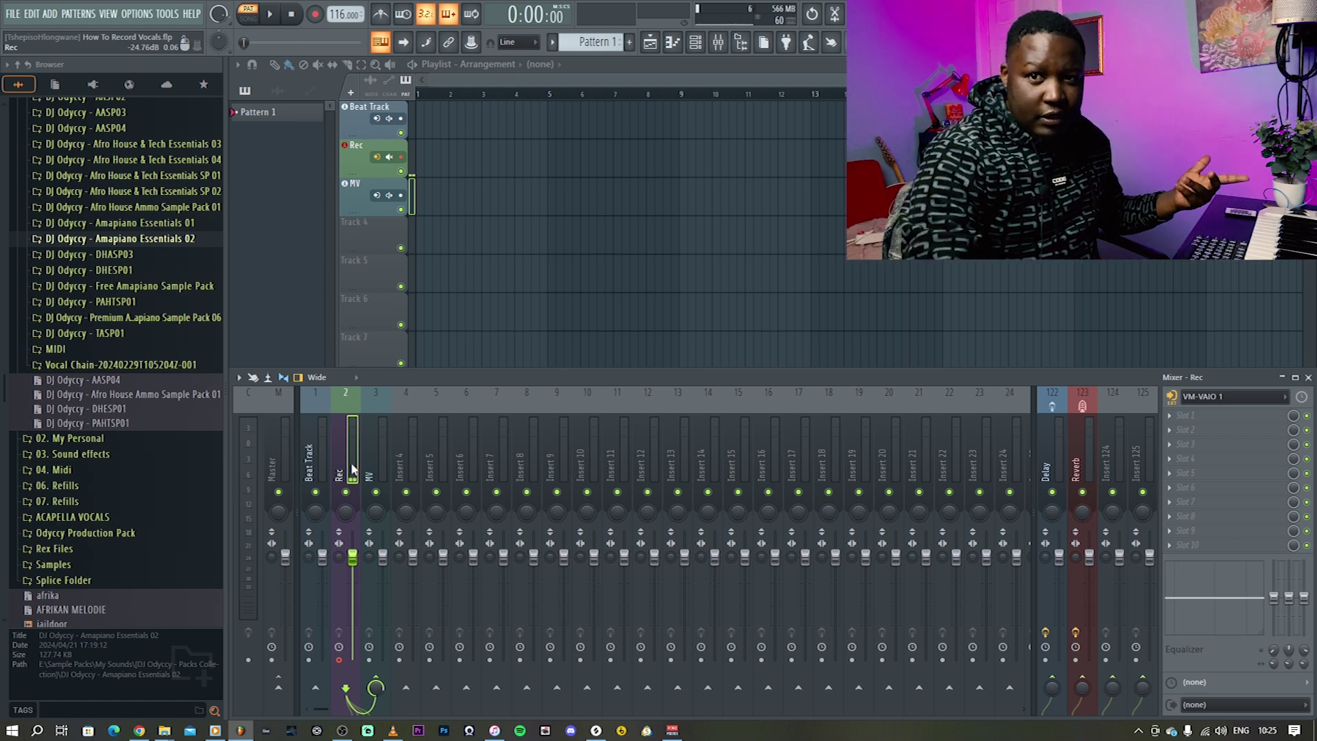
# Load Waves Tune Real-Time Stereo into the first effect slot of the MV mixer channel
pyautogui.click(383, 463)
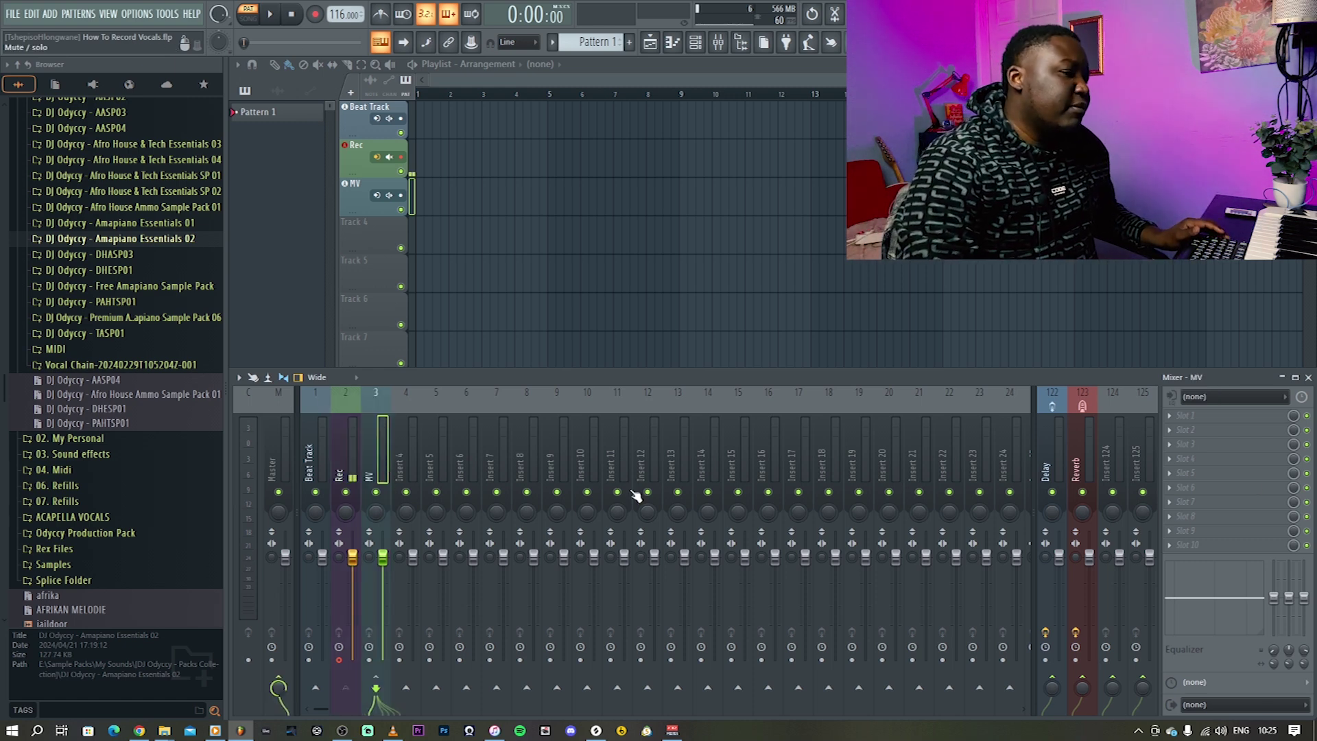
pyautogui.click(1172, 416)
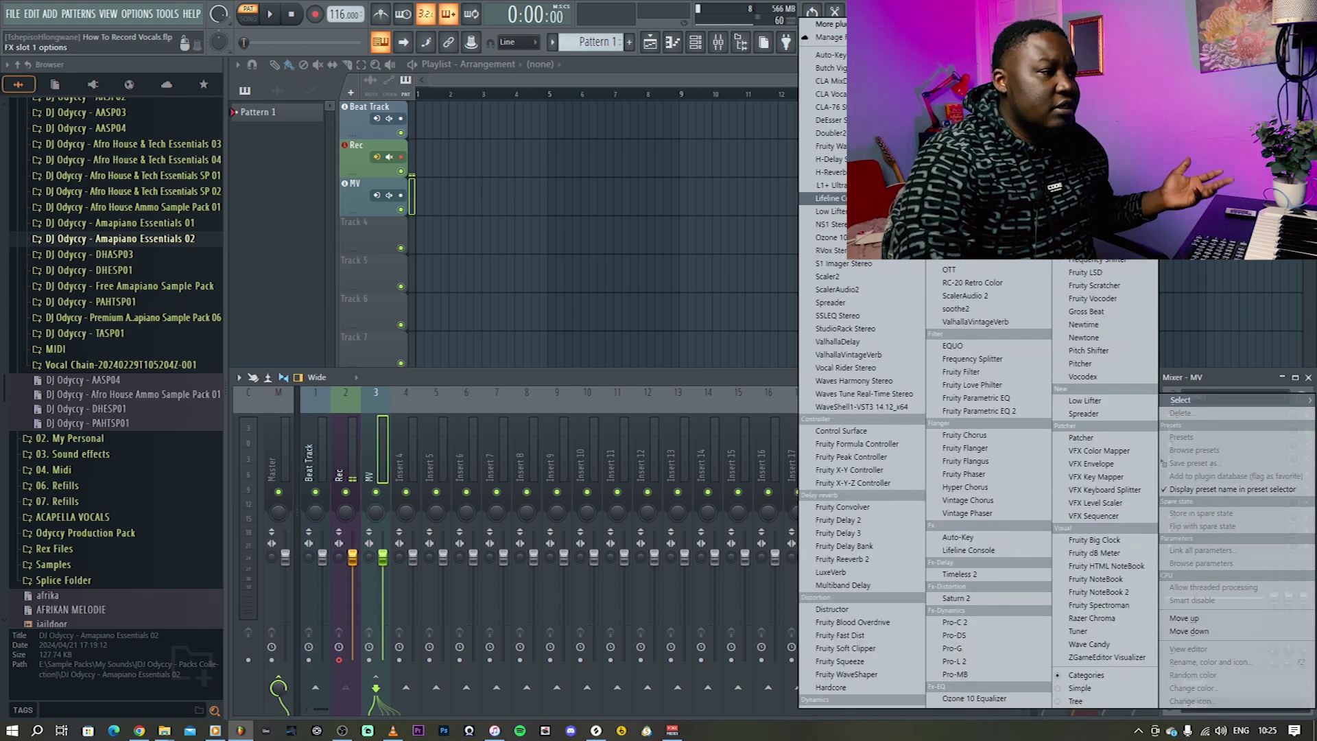
pyautogui.click(903, 396)
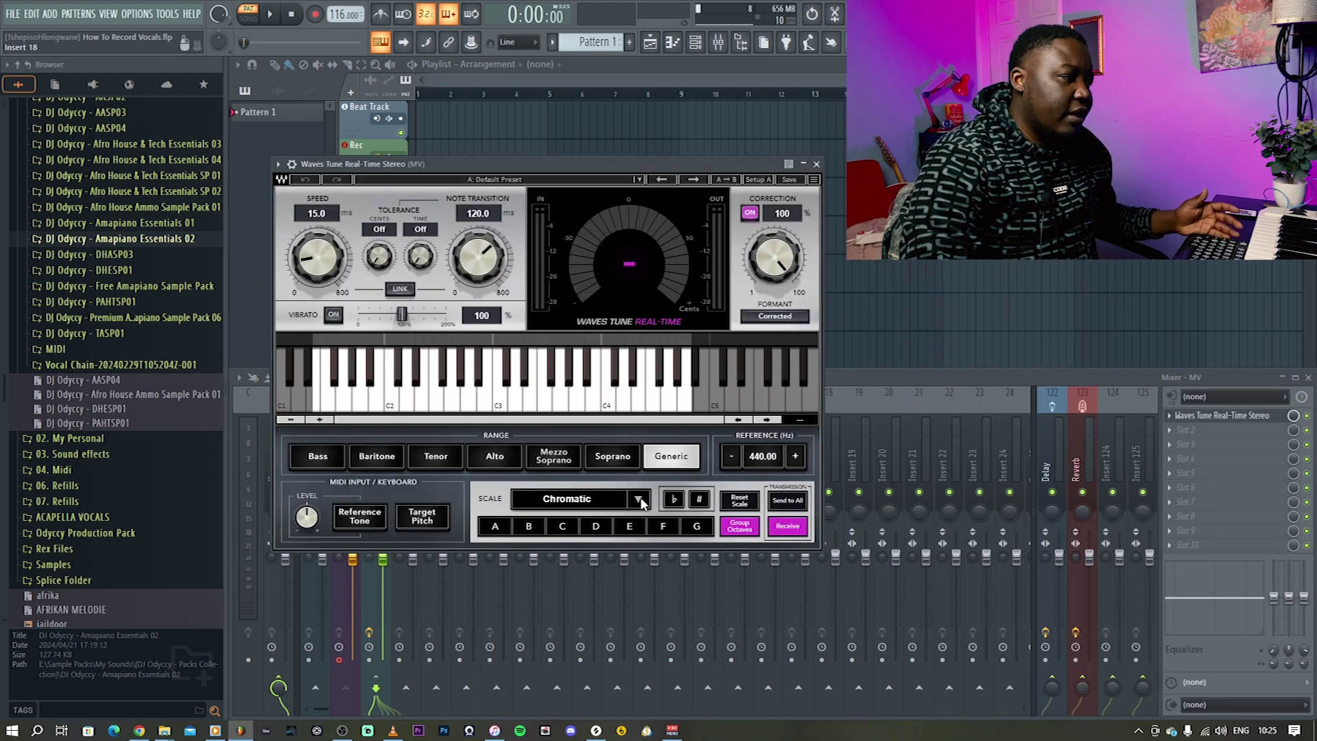
# Set the Waves Tune scale to E Natural Minor, with speed about 9.2 ms and note transition about 29.3 ms
pyautogui.scroll(-2, 619, 496)
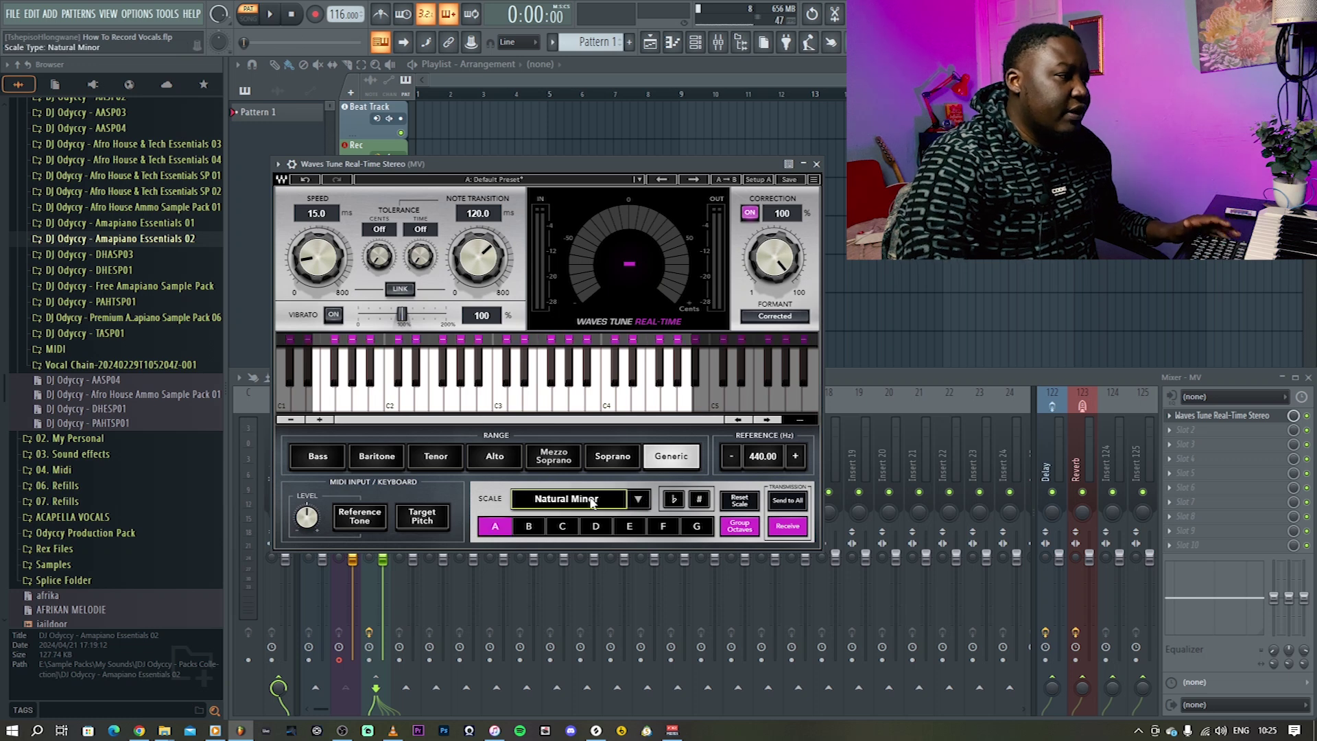
pyautogui.click(632, 525)
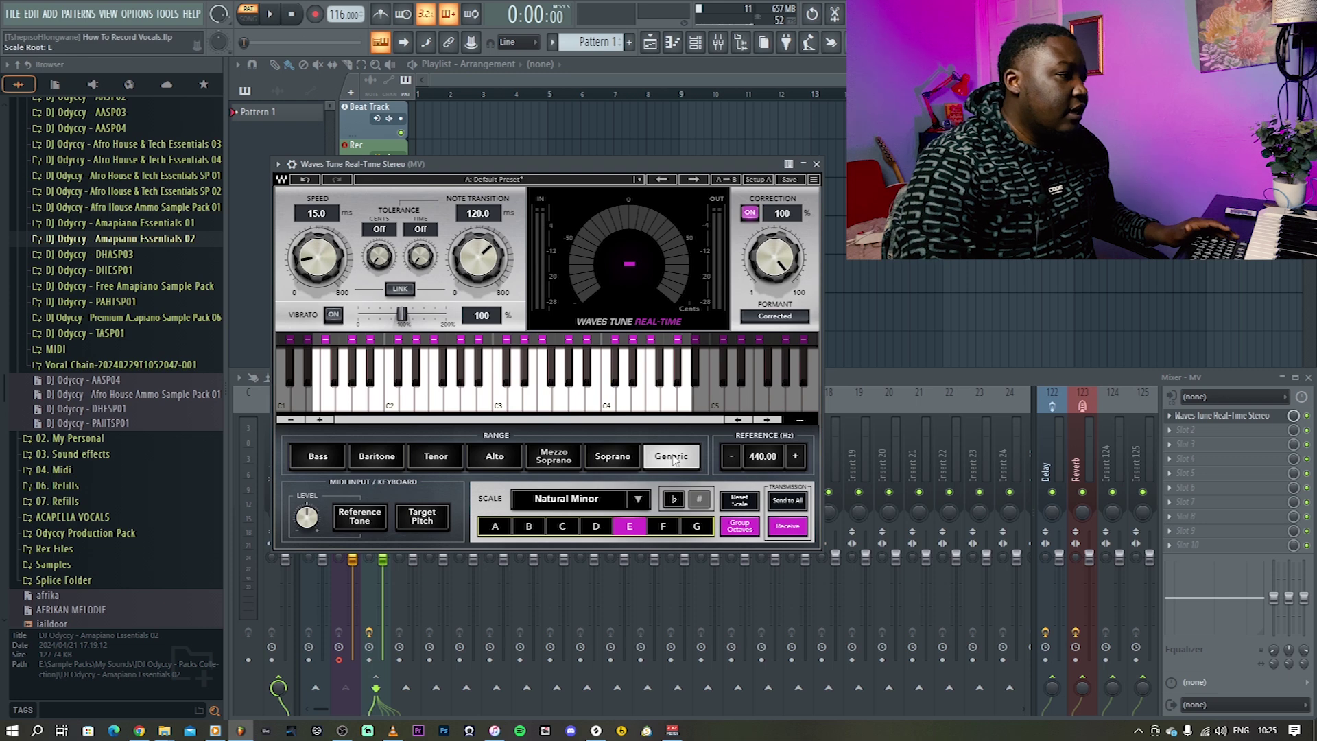
pyautogui.moveTo(337, 256); pyautogui.dragTo(338, 262)
pyautogui.moveTo(499, 259); pyautogui.dragTo(499, 292)
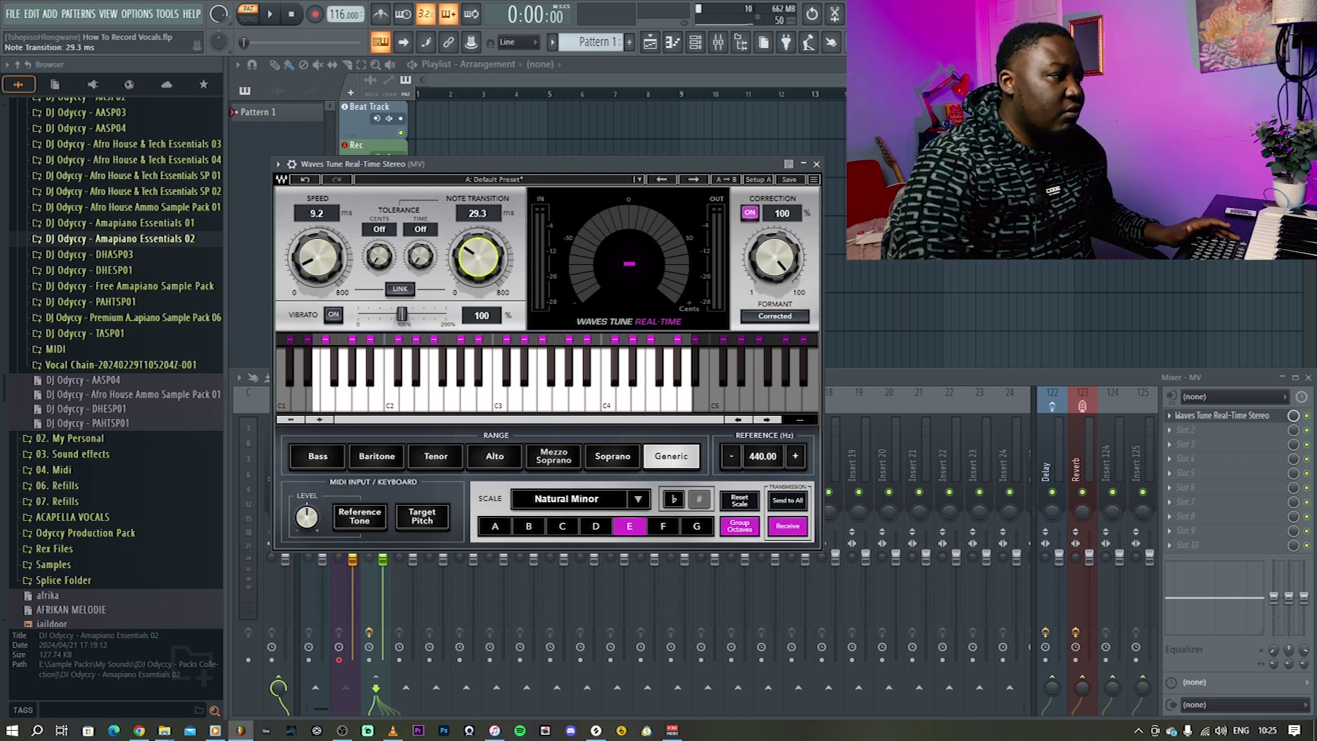
pyautogui.click(816, 163)
# Load CLA Vocals Stereo into the second effect slot of the MV channel and mute its delay and reverb
pyautogui.click(1170, 434)
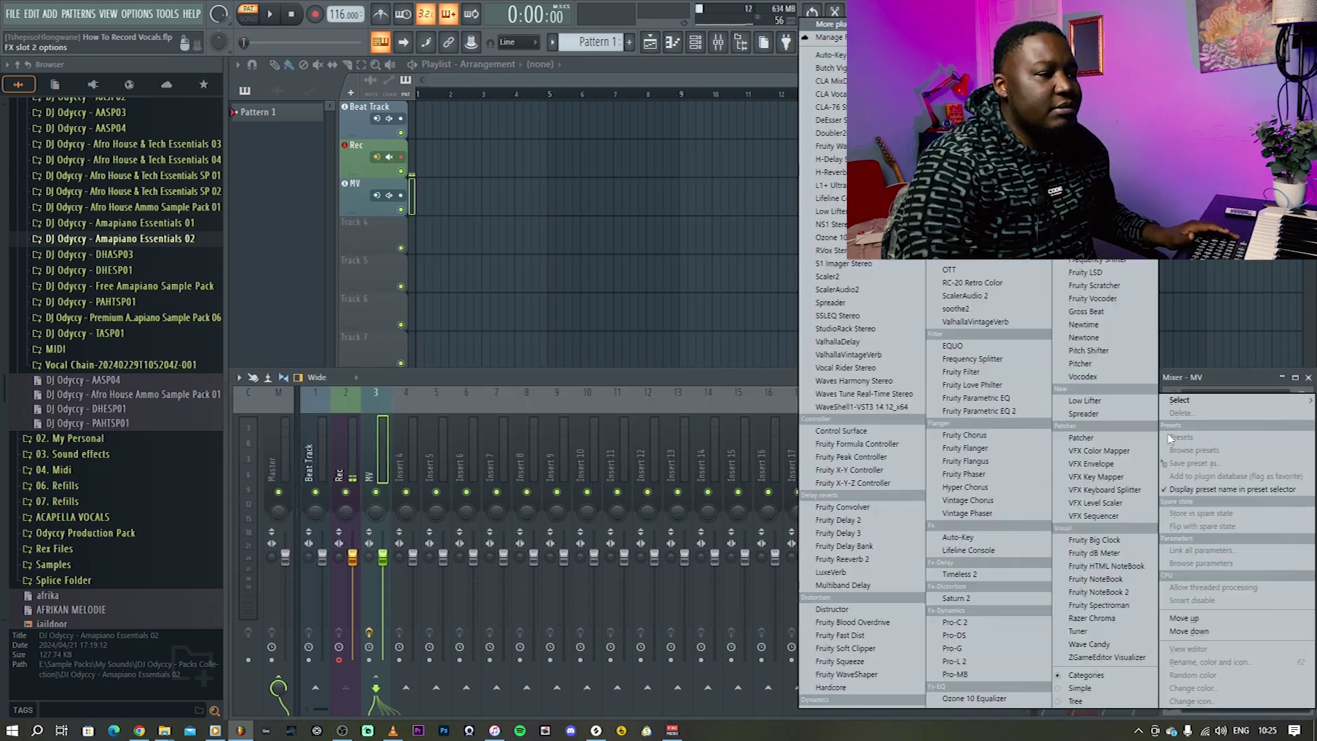
pyautogui.click(830, 94)
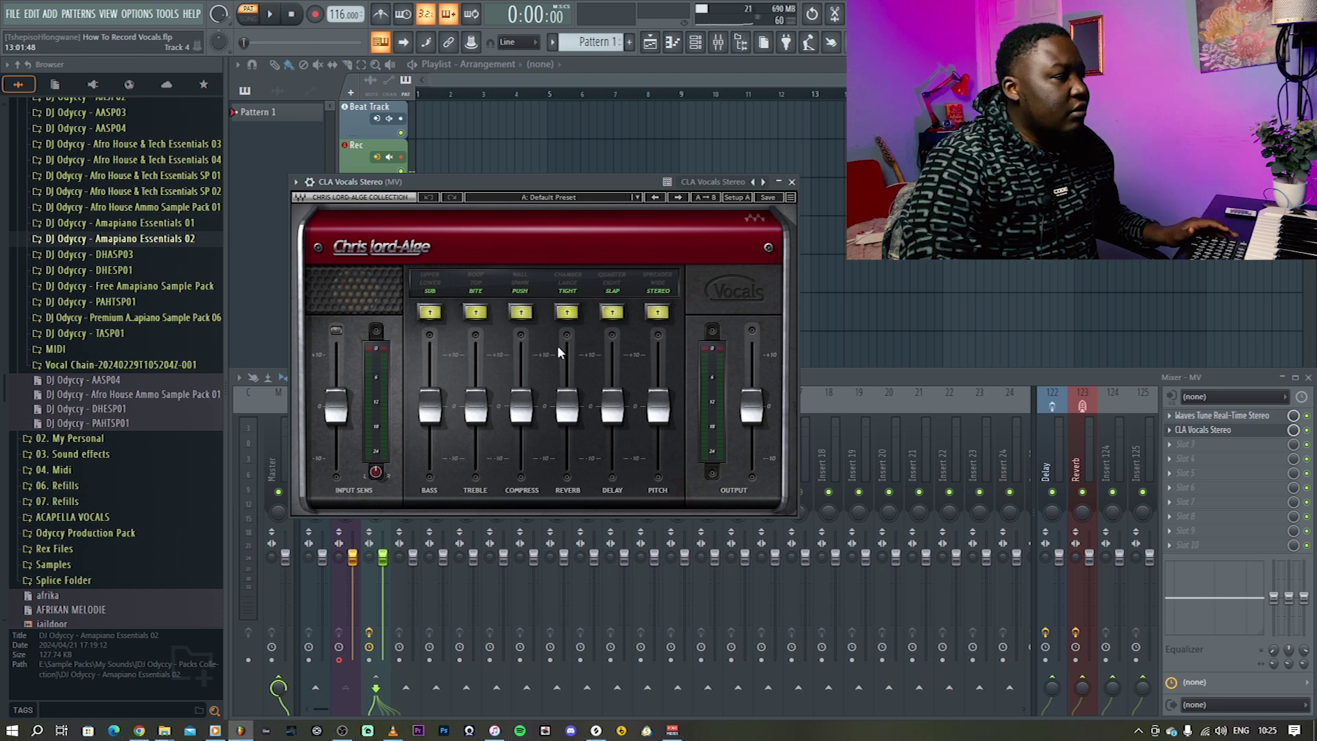
pyautogui.click(610, 313)
pyautogui.click(567, 313)
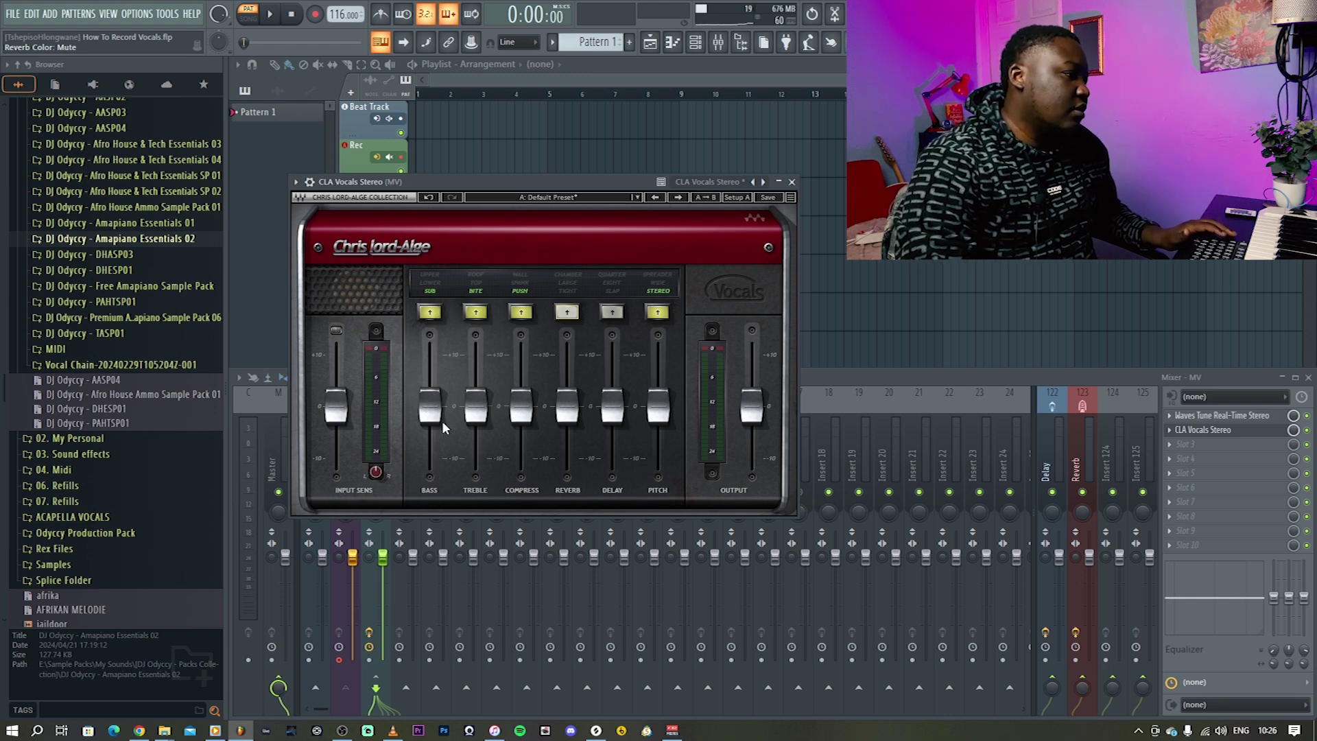
# In CLA Vocals, lower the bass and set its color to Lower, raise treble to about 4.7 and compress to about 4.6
pyautogui.moveTo(430, 412); pyautogui.dragTo(476, 394)
pyautogui.click(429, 313)
pyautogui.click(476, 403)
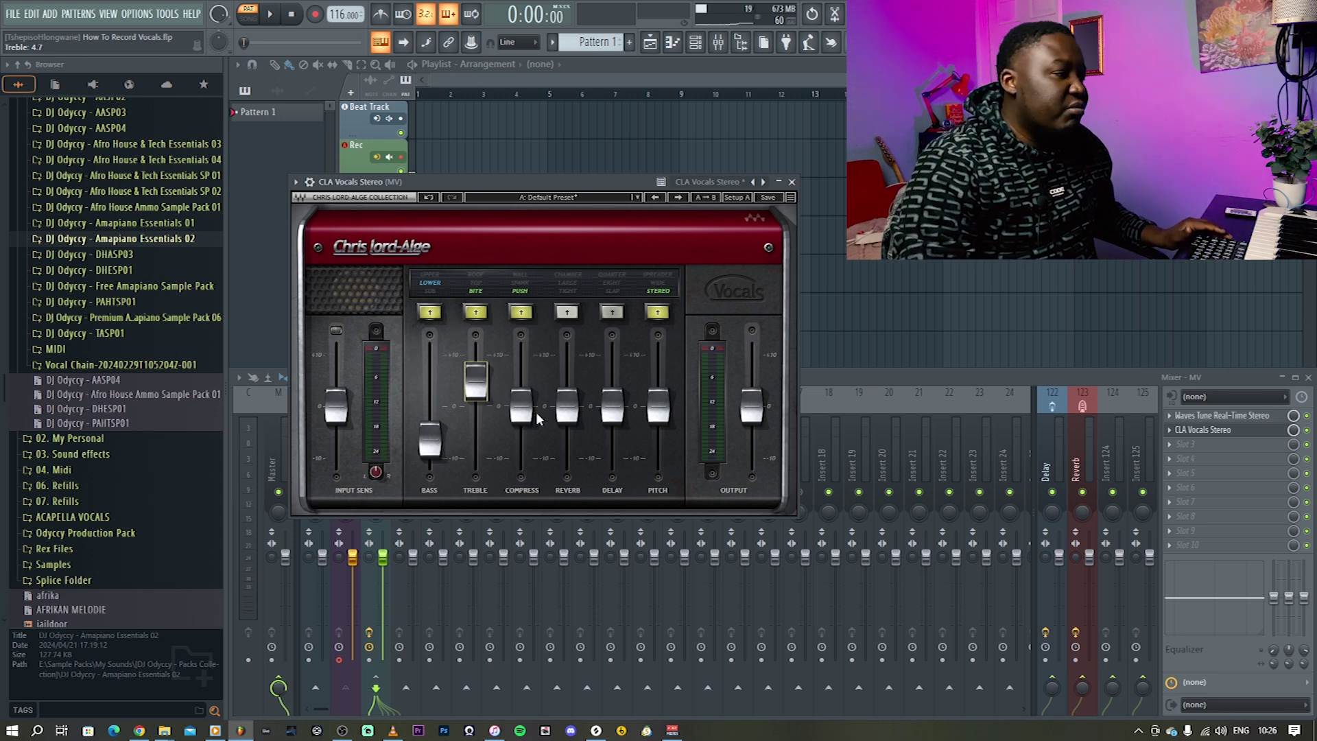
pyautogui.moveTo(530, 410); pyautogui.dragTo(521, 384)
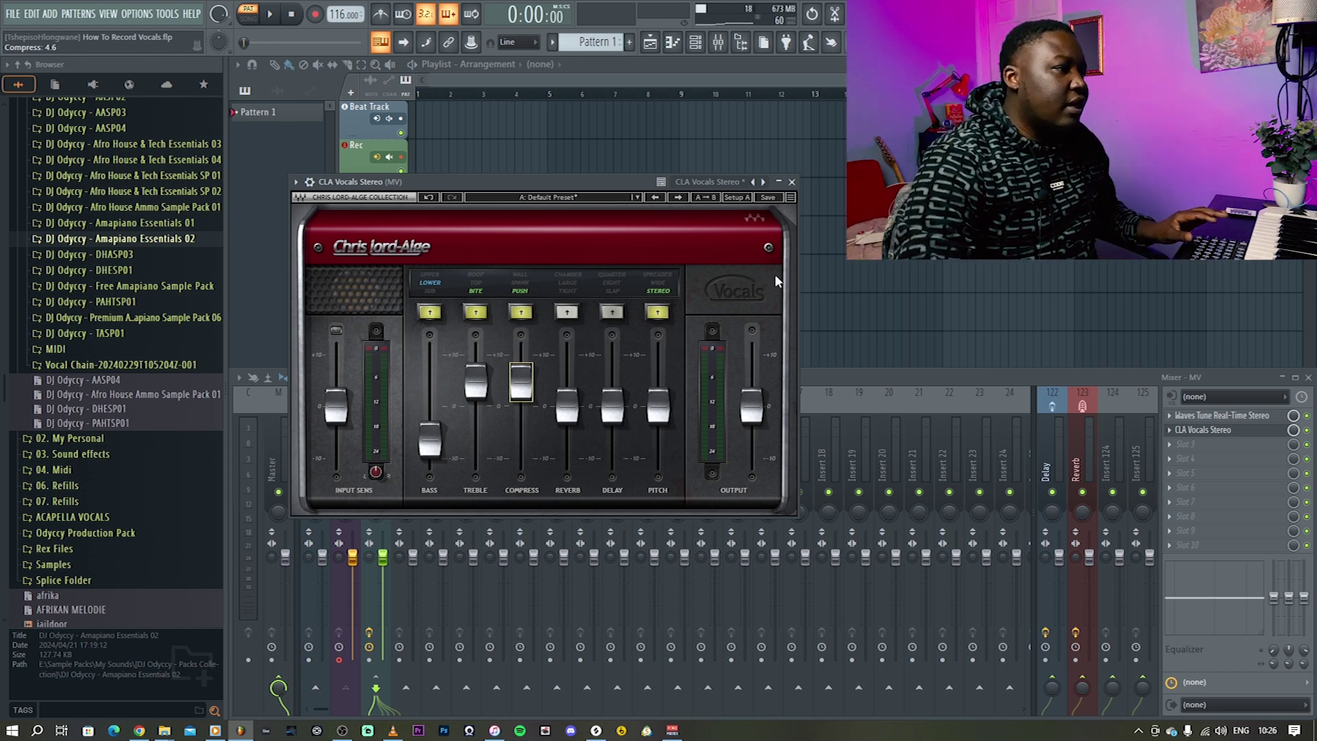
pyautogui.click(791, 182)
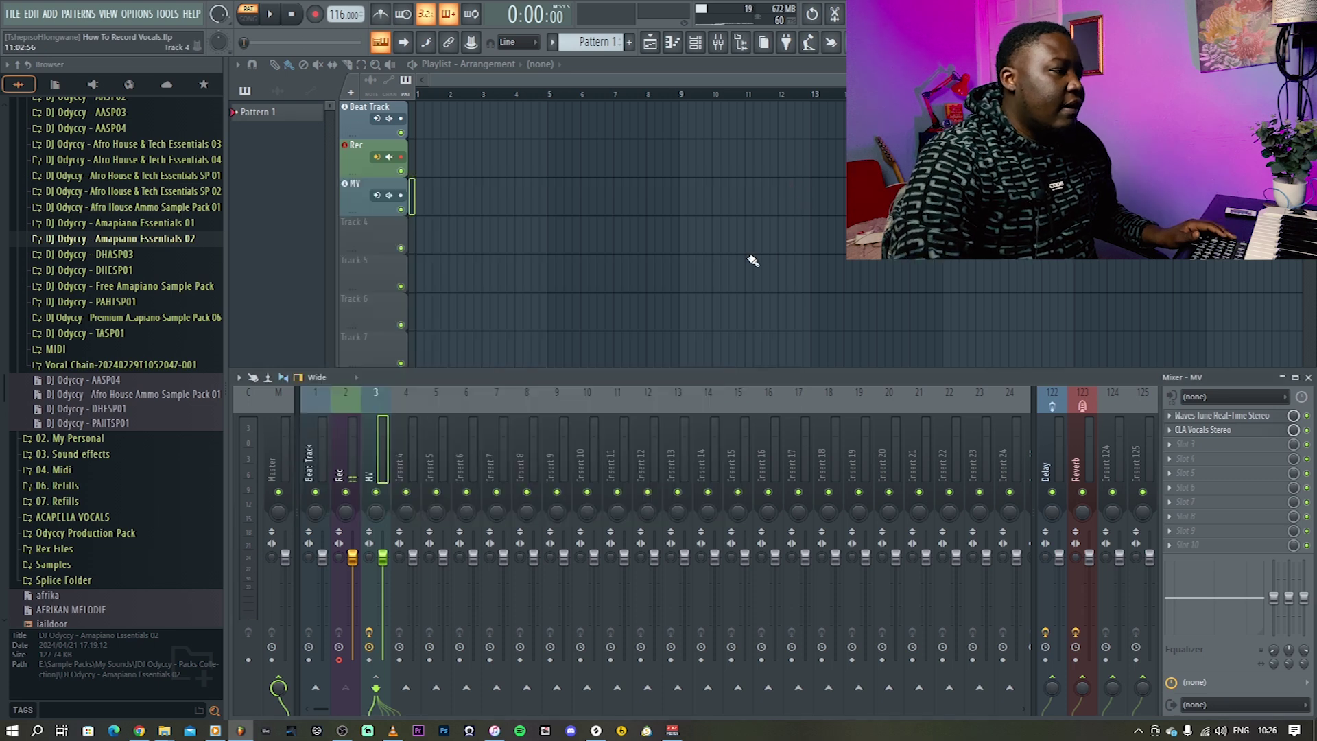
# Inspect the effects on the Reverb and Delay mixer channels and compare them with the MV channel
pyautogui.click(1082, 461)
pyautogui.click(1058, 468)
pyautogui.click(372, 463)
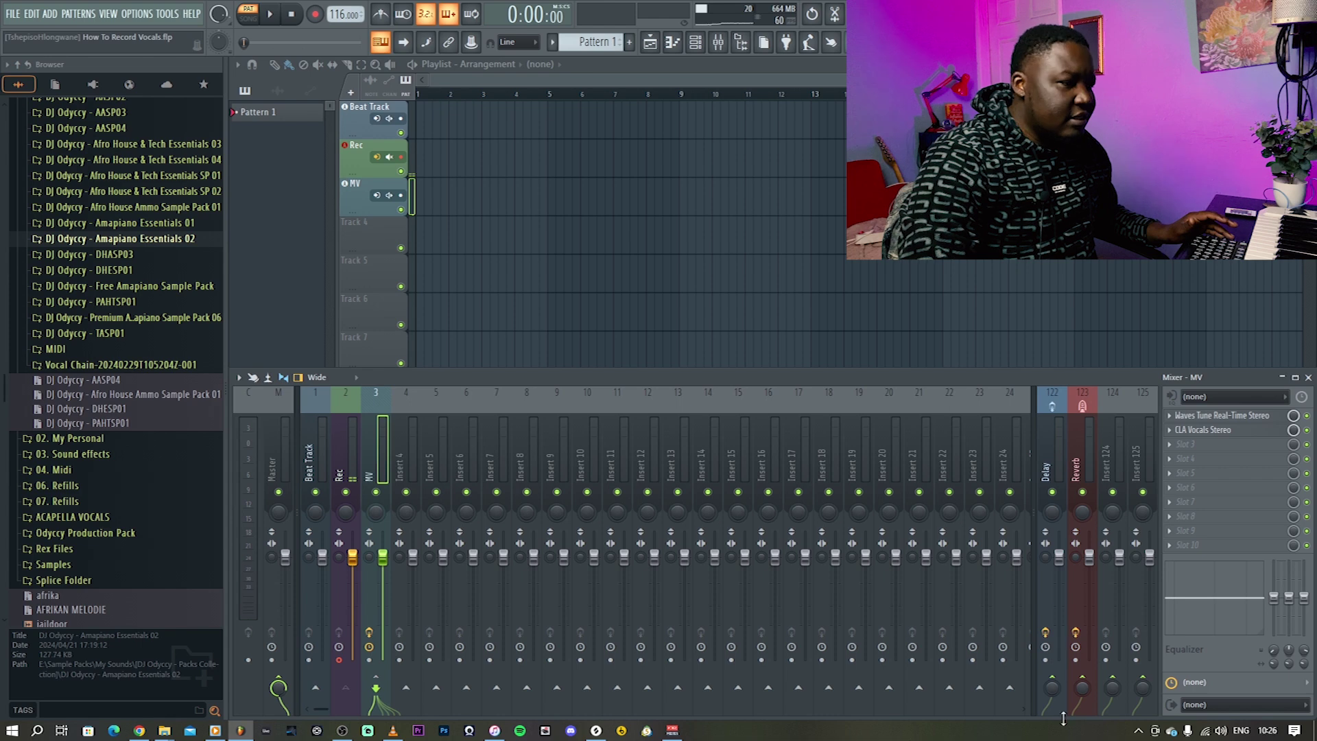
pyautogui.click(1080, 466)
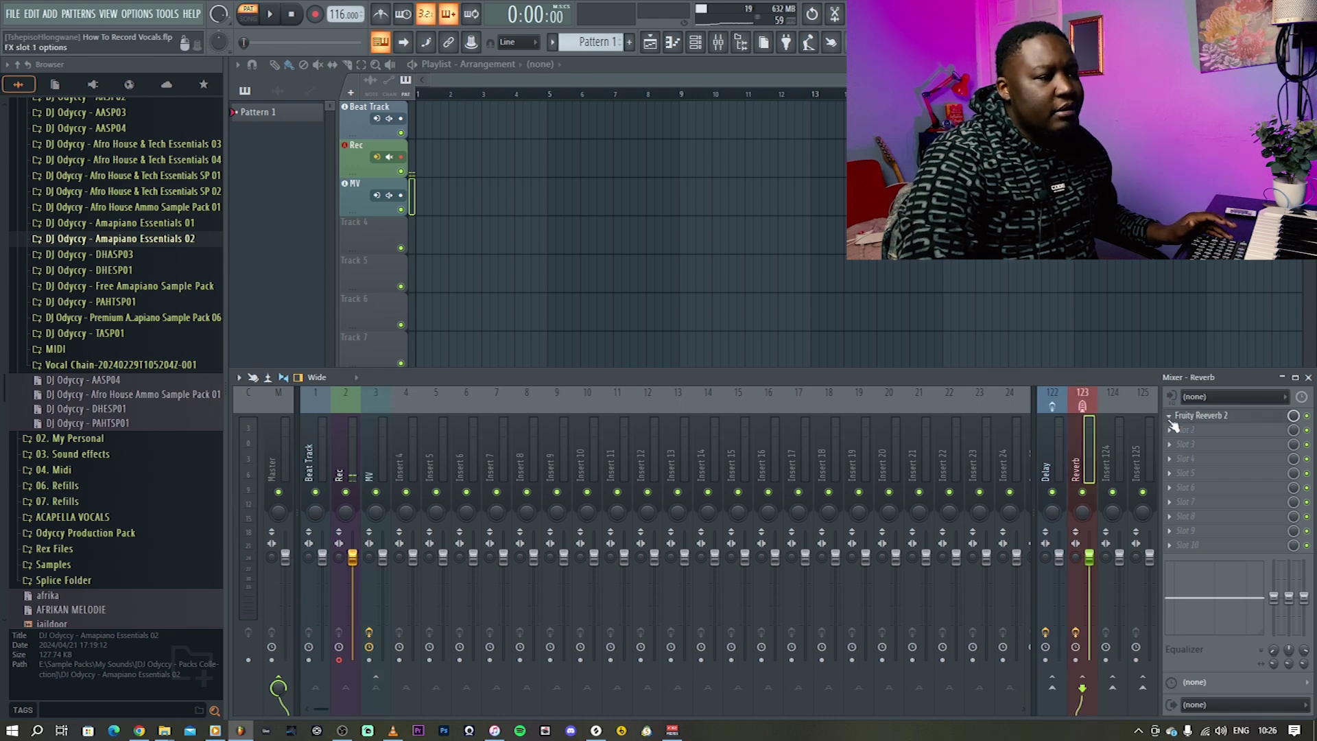
pyautogui.click(1063, 460)
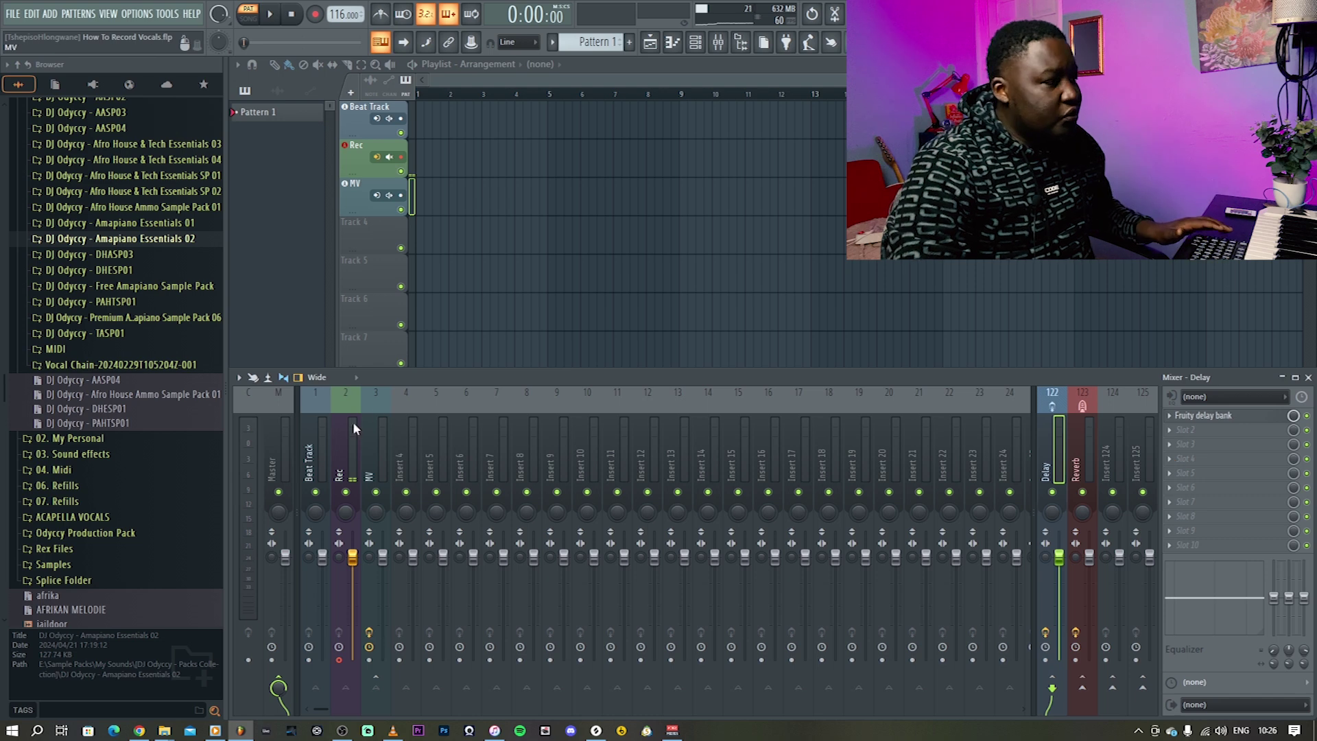
pyautogui.click(371, 459)
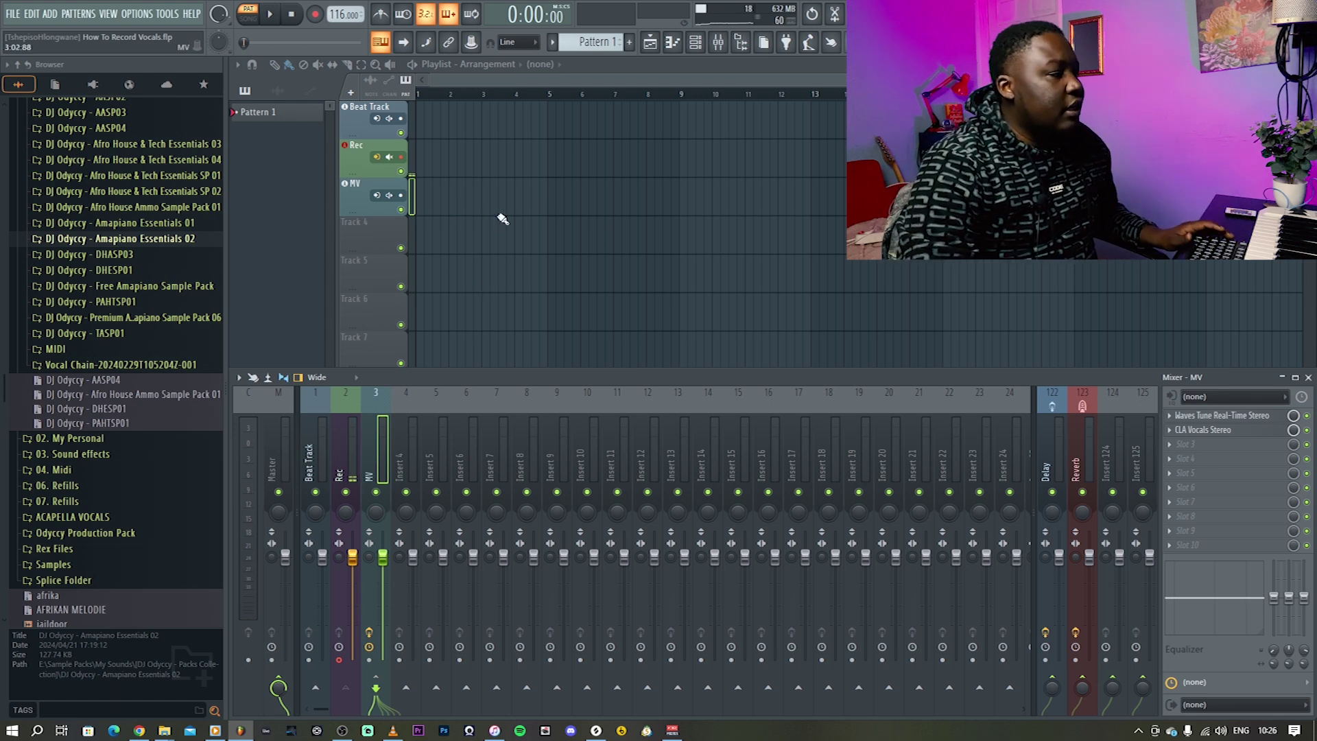
pyautogui.press('F9')
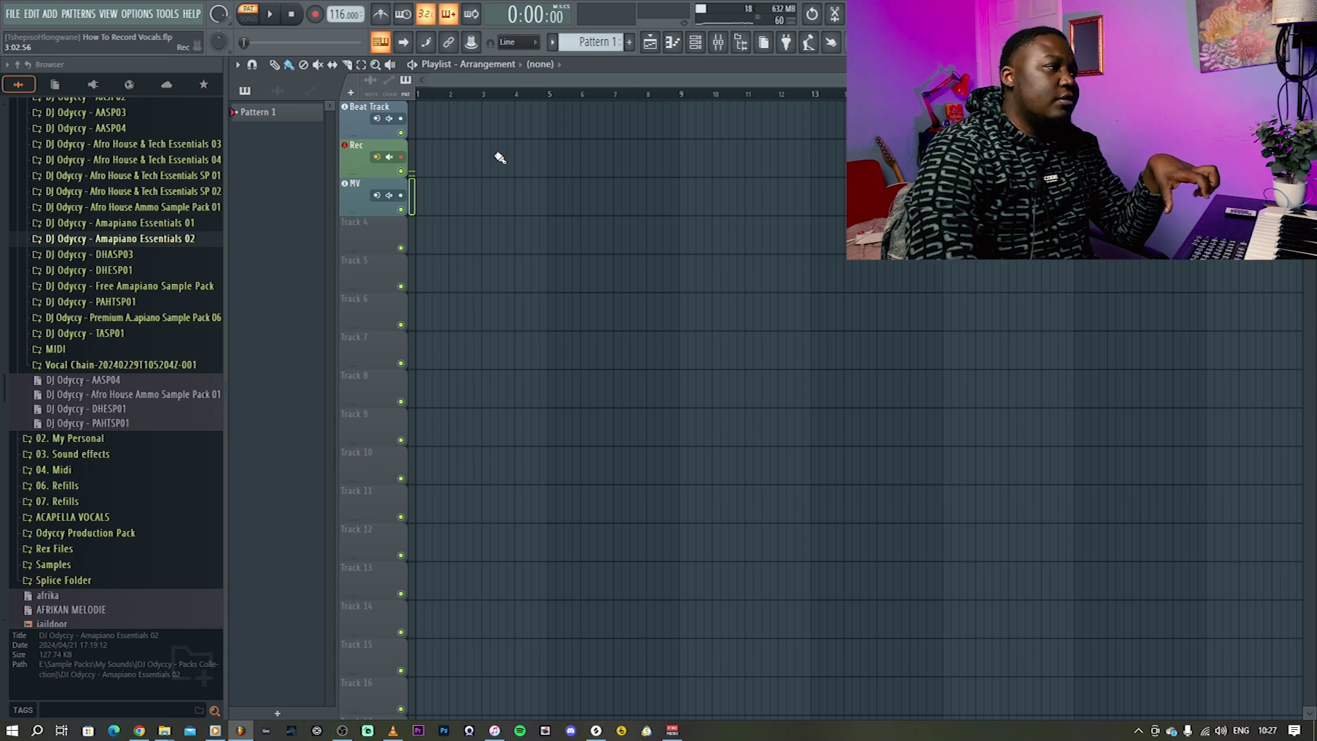
# Select the Rec track, arm recording in Song mode, and review the recording filter options
pyautogui.click(382, 163)
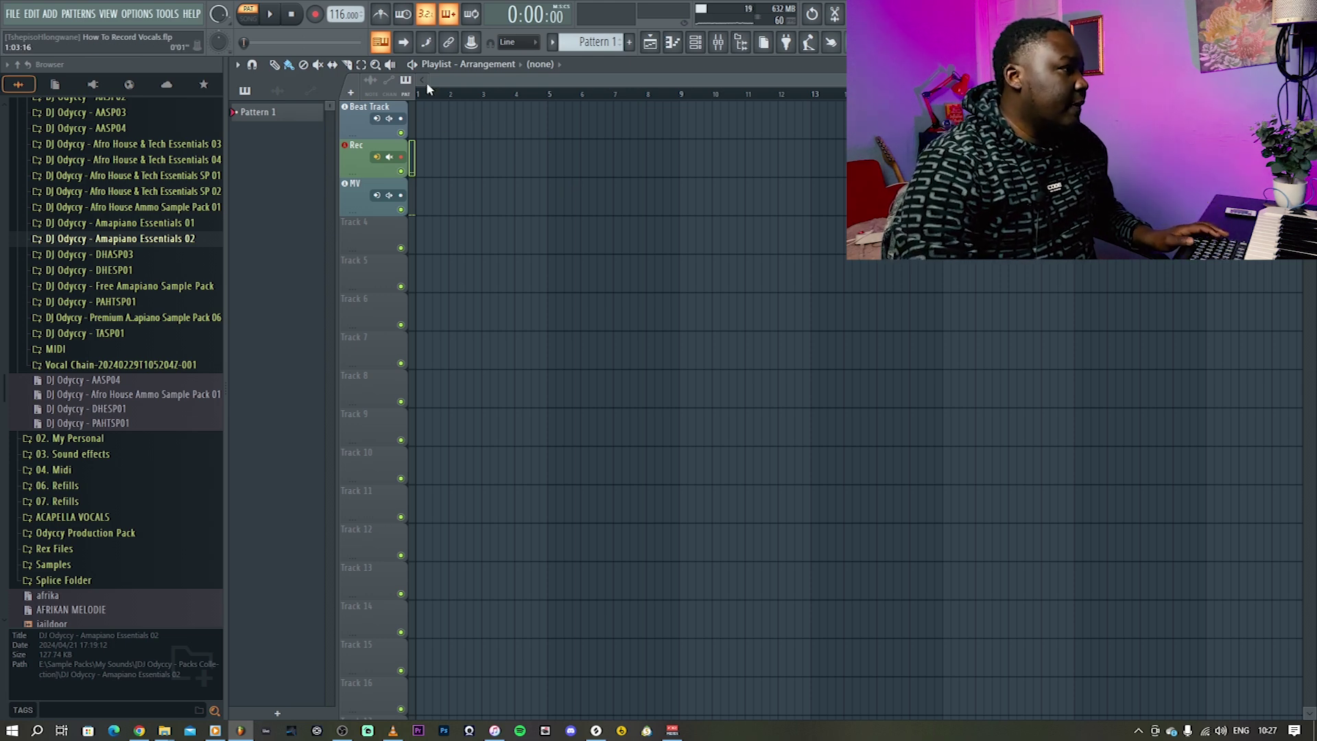
pyautogui.click(248, 15)
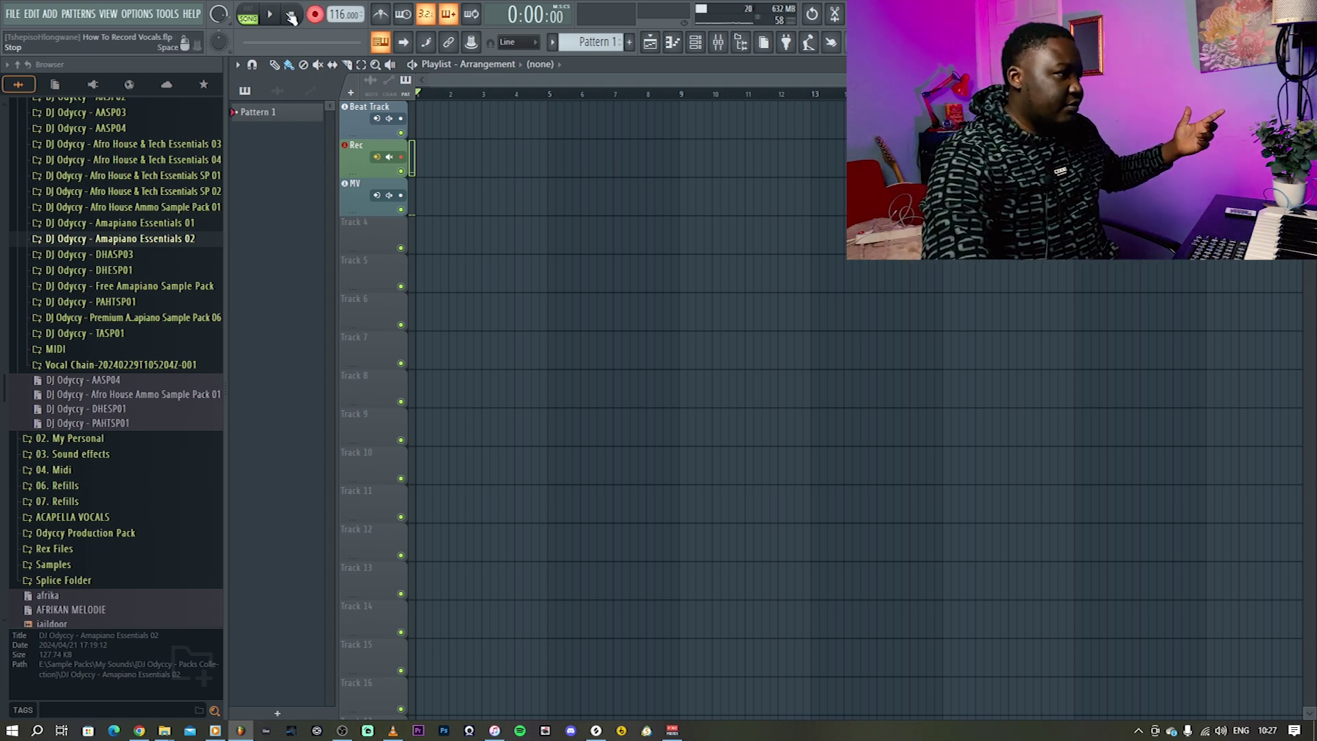
pyautogui.rightClick(315, 14)
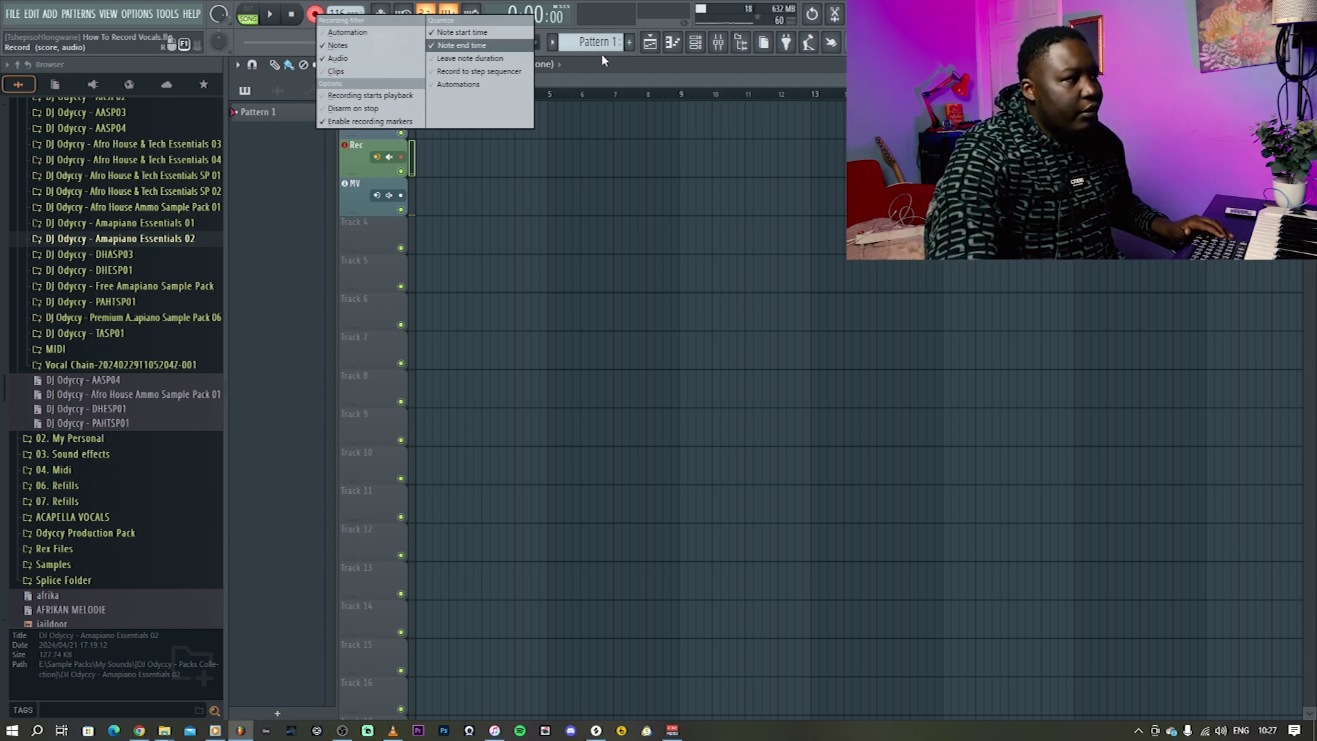
pyautogui.click(586, 66)
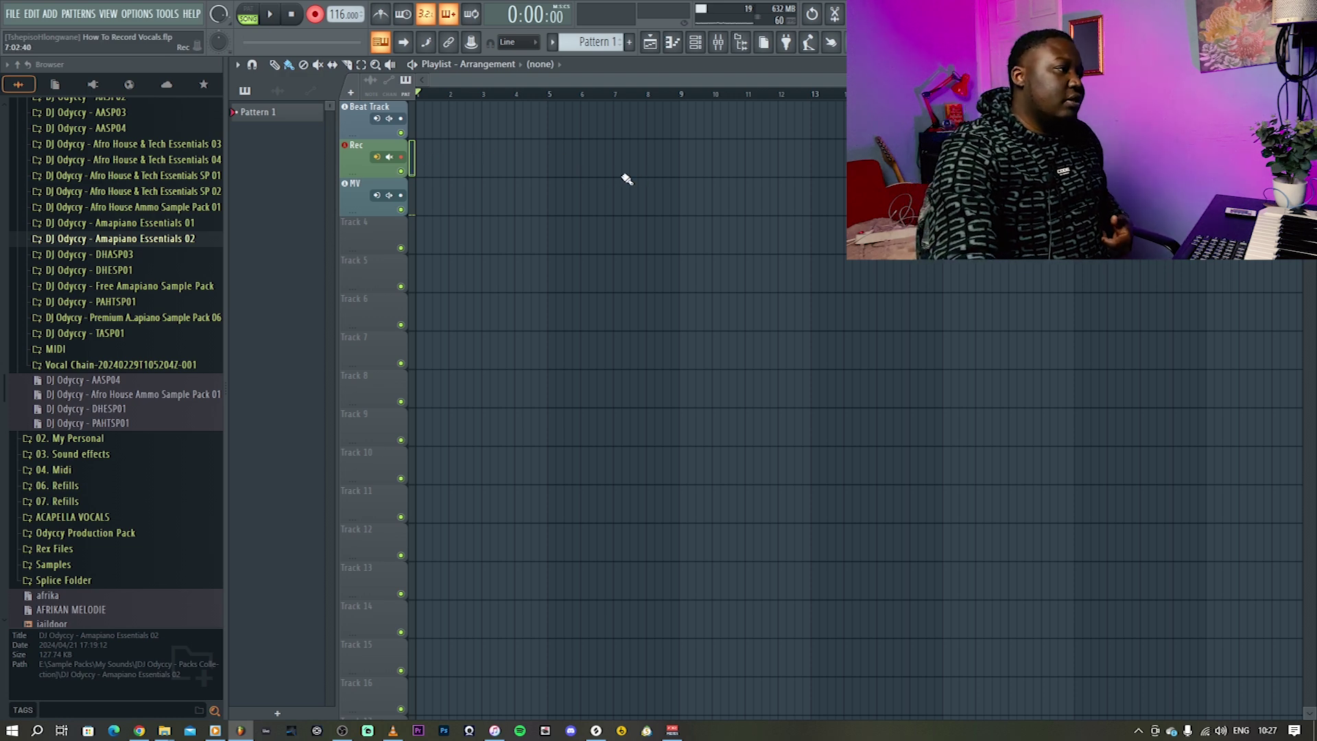
# Record two vocal takes on the Rec track from the start of the song and play them back
pyautogui.click(277, 16)
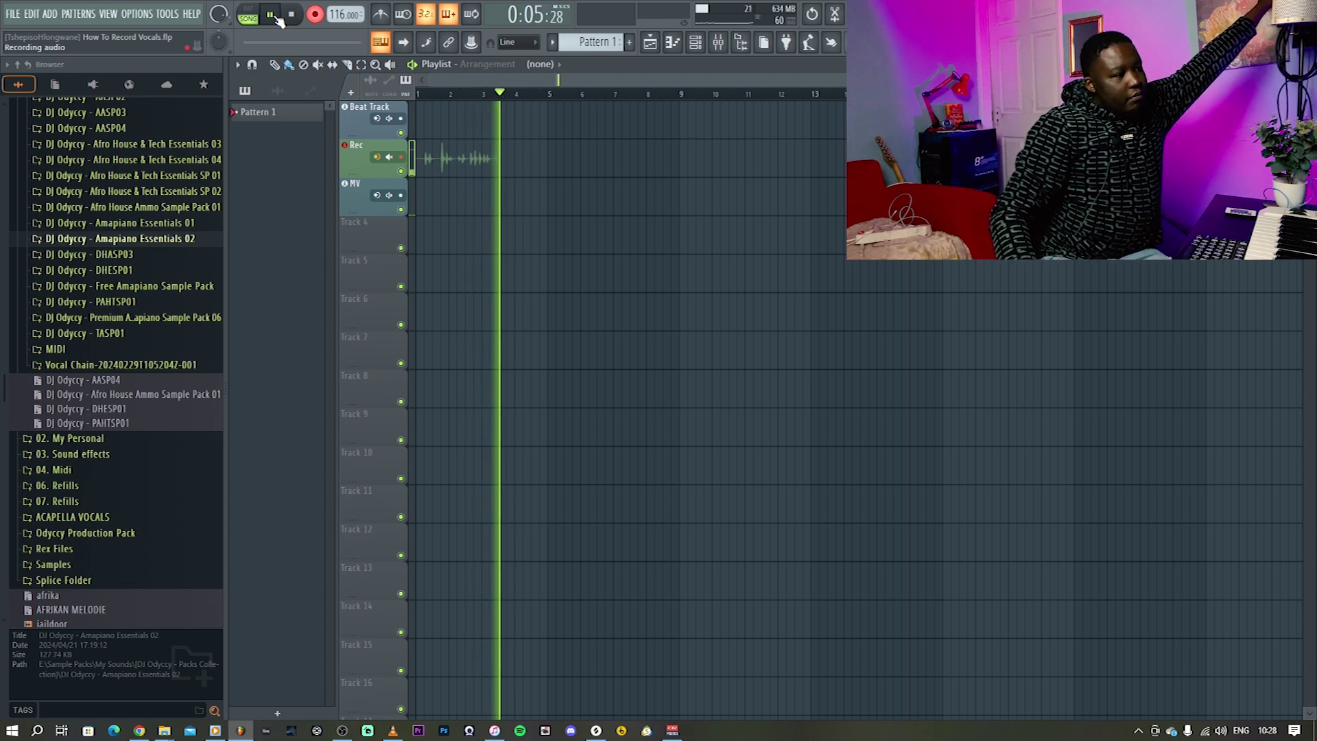
pyautogui.click(277, 18)
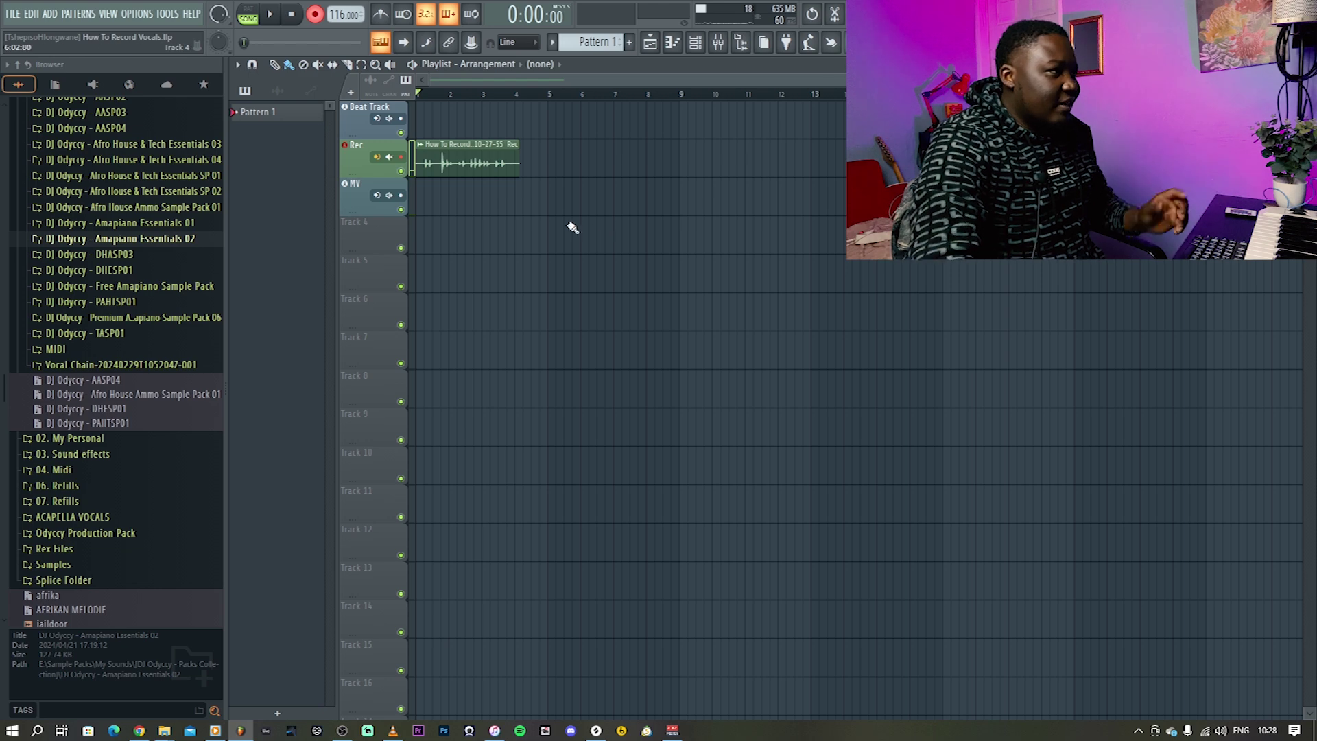
pyautogui.press('space')
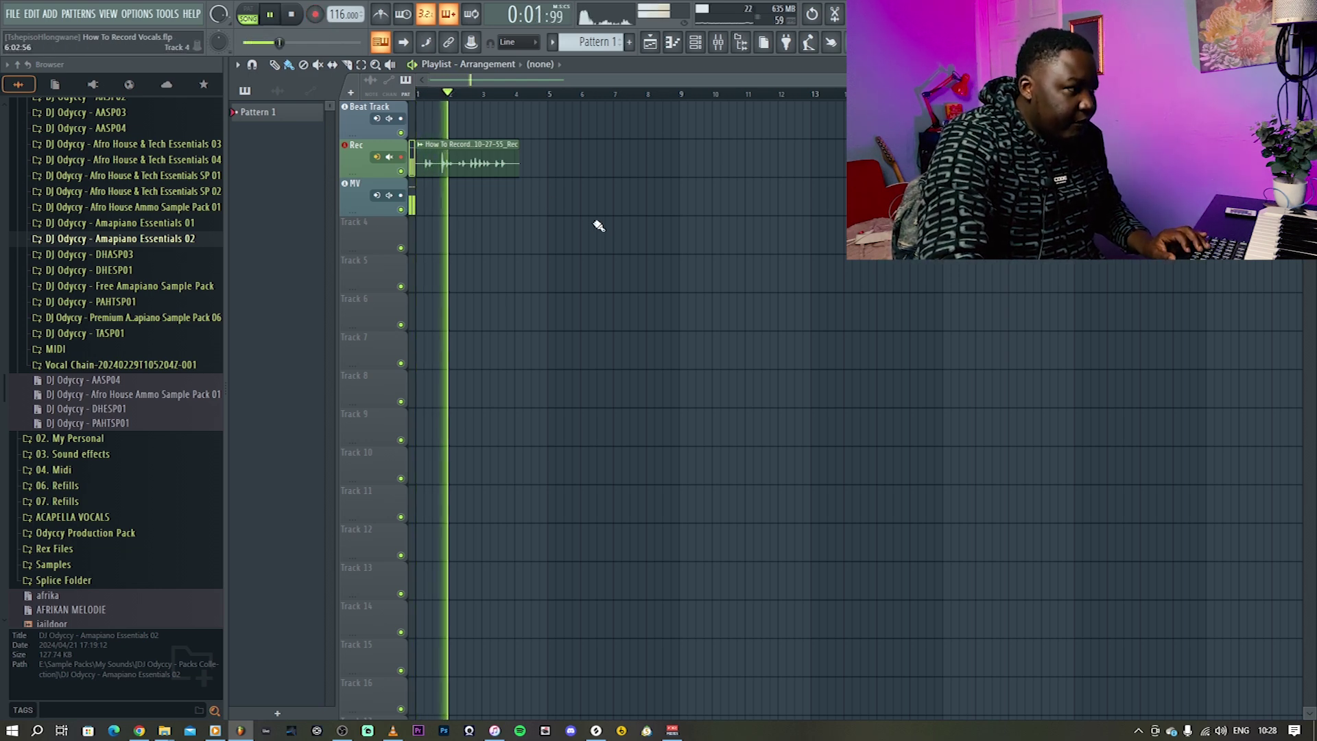
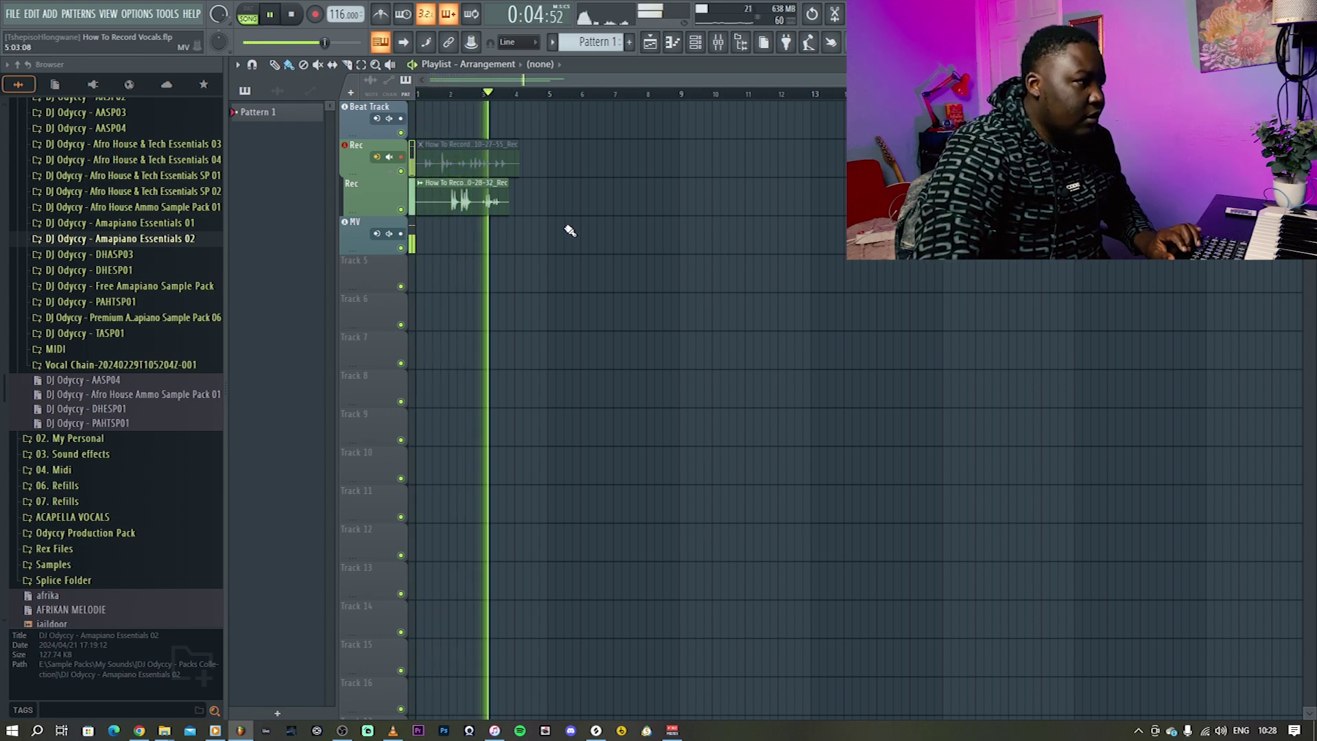
pyautogui.press('space')
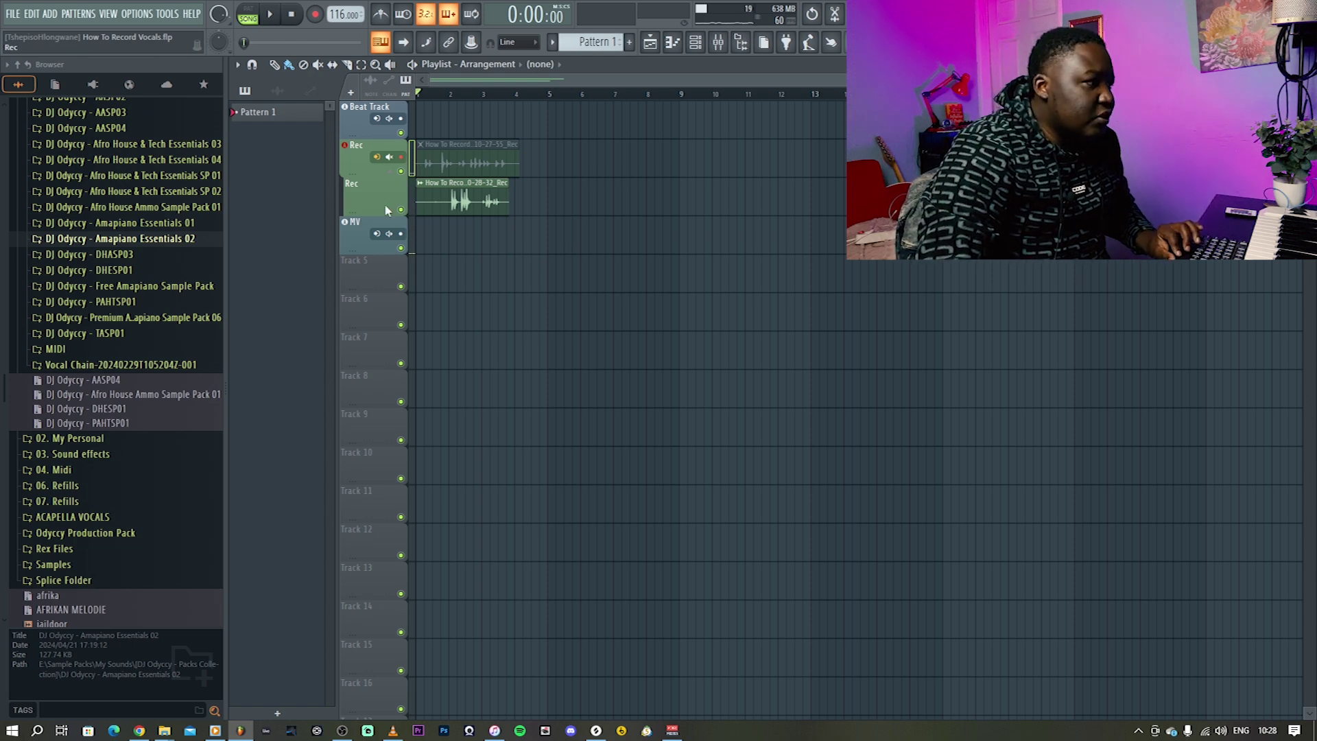
# Raise the MV channel's sends to the Reverb and Delay channels and play back the second take
pyautogui.click(718, 42)
pyautogui.click(377, 458)
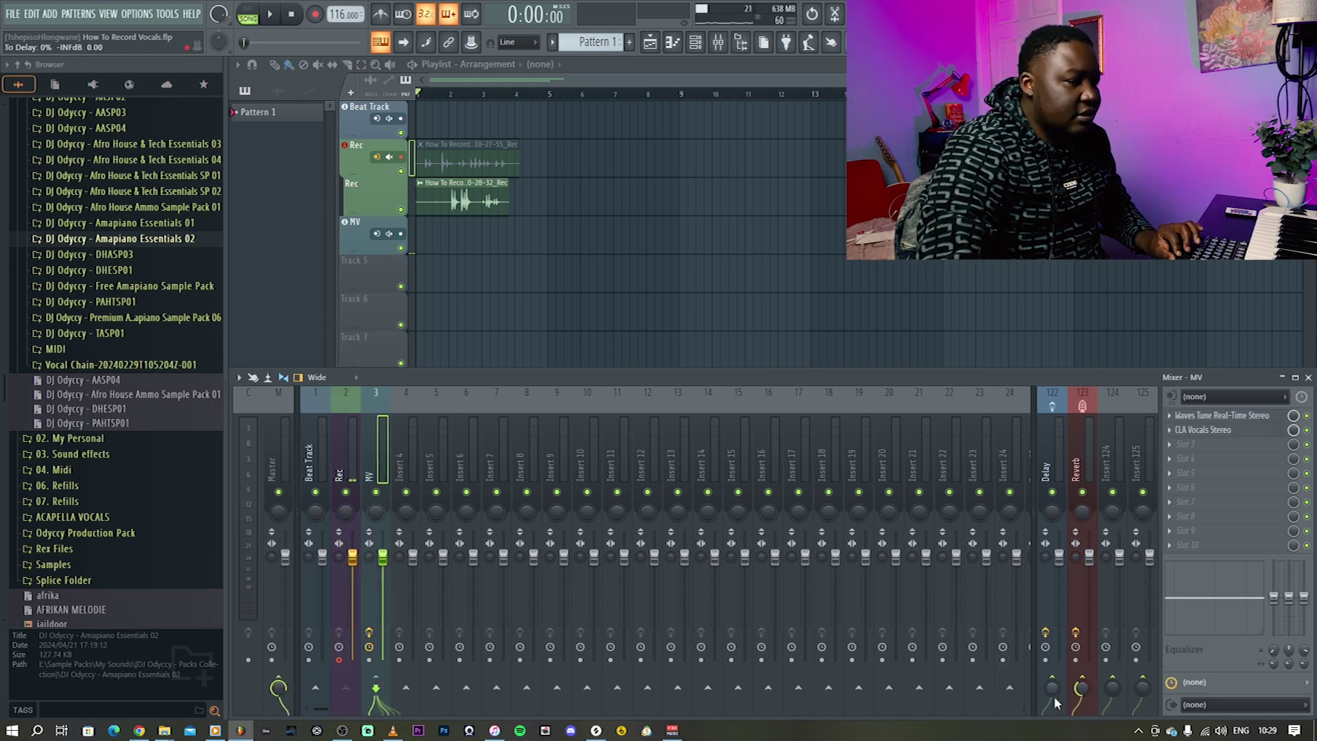
pyautogui.press('F9')
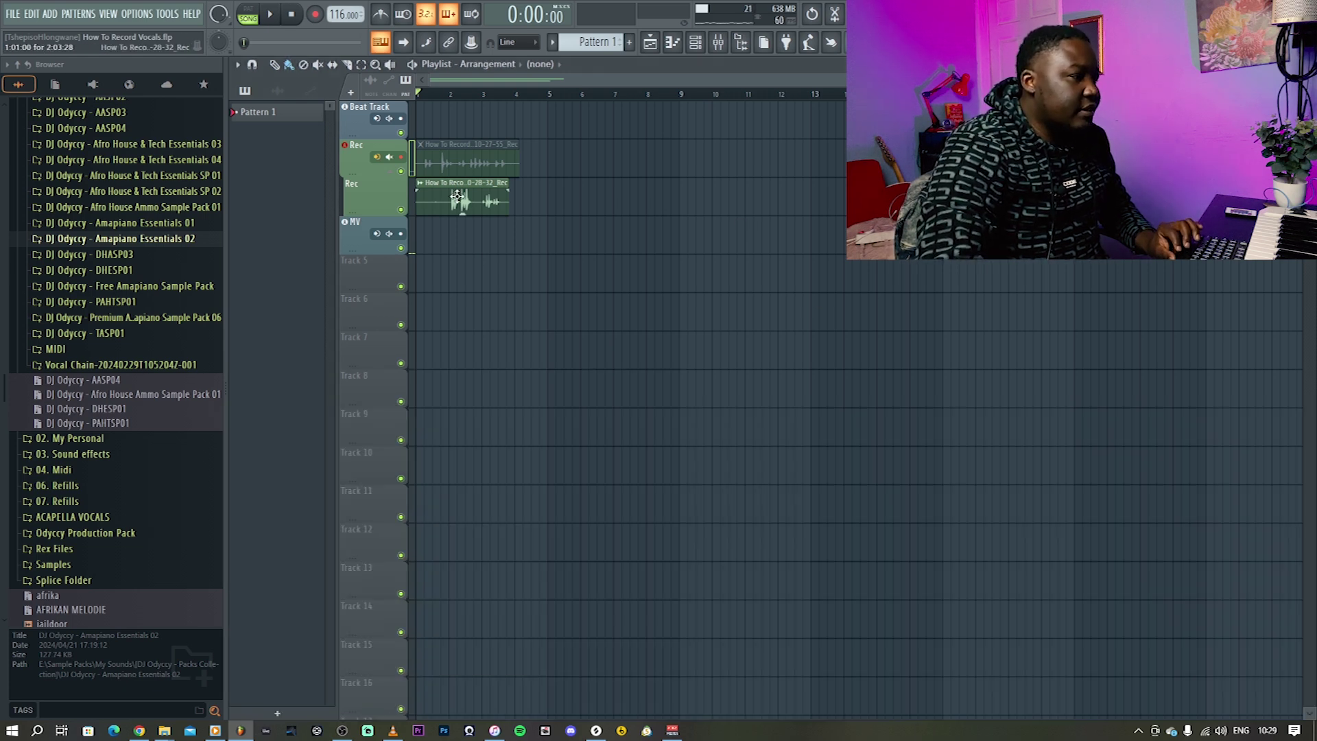
pyautogui.press('space')
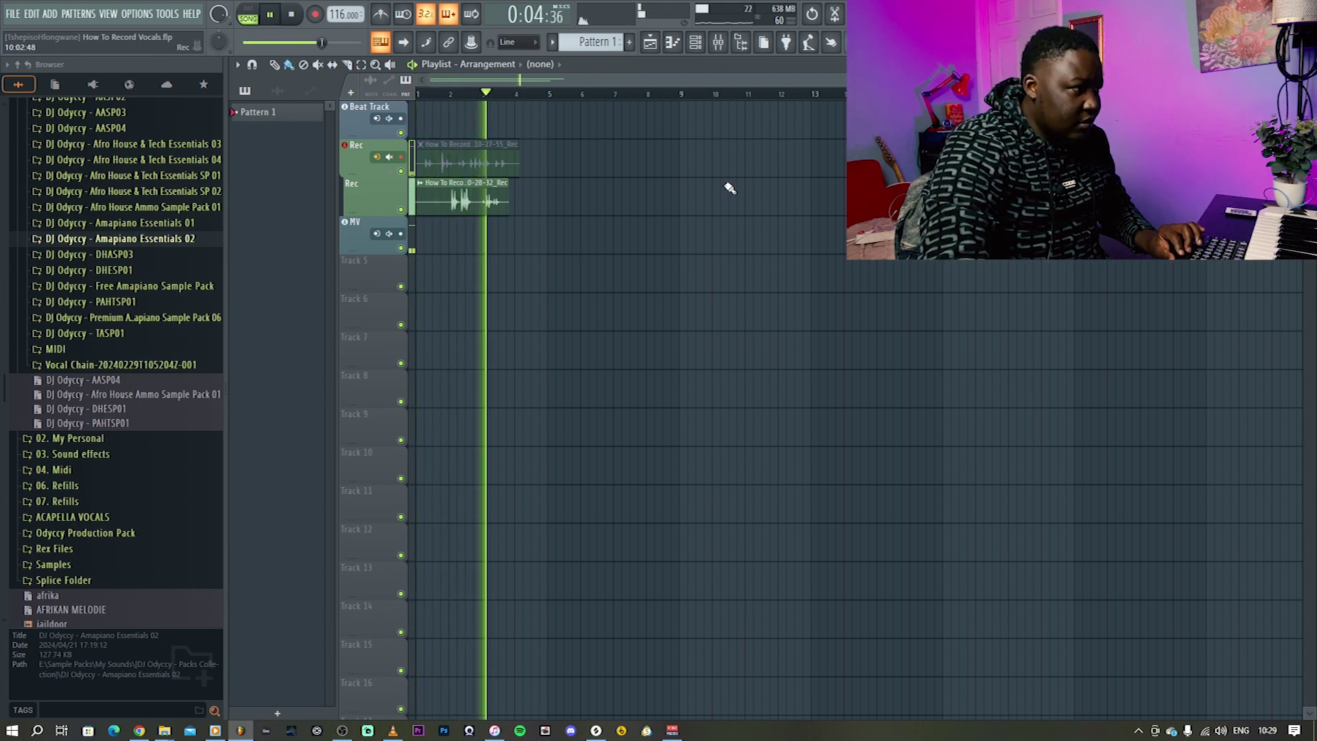
pyautogui.press('space')
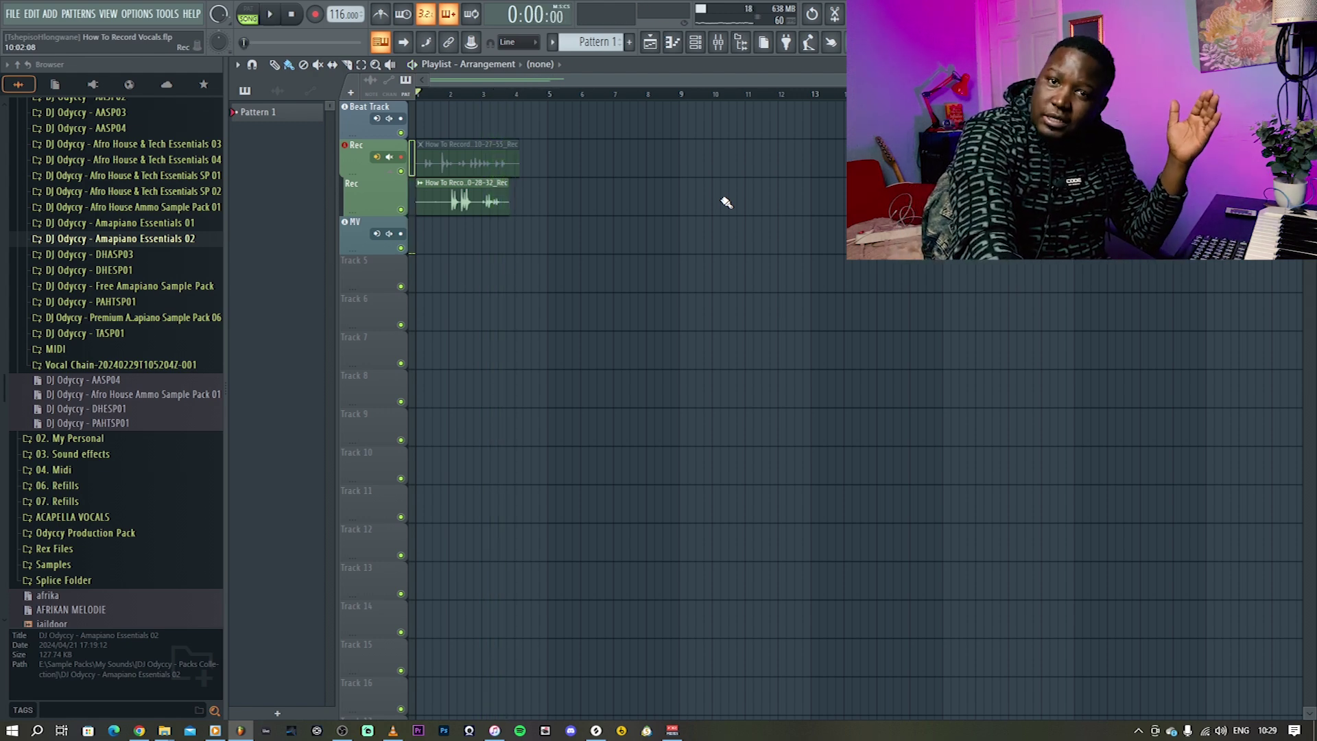
# Move the second vocal take from the Rec track to the start of the MV track and play it back
pyautogui.click(453, 195)
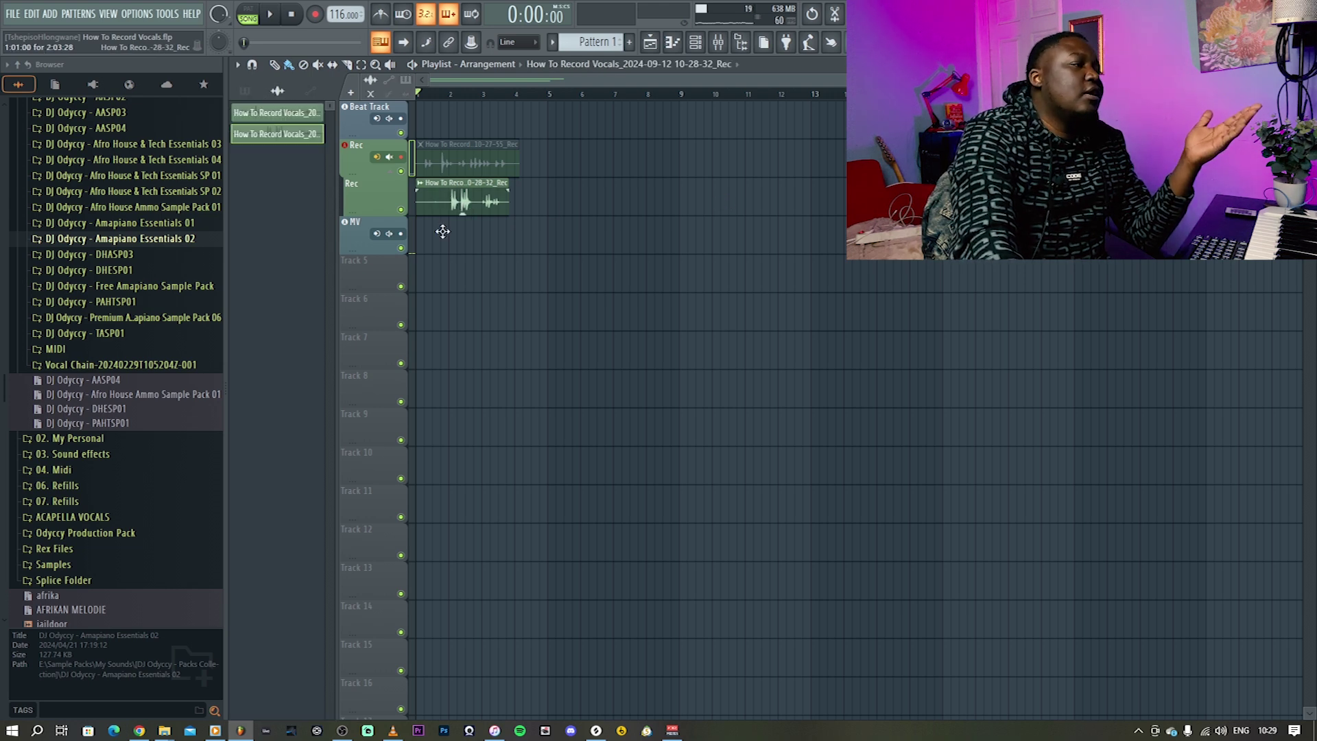
pyautogui.moveTo(449, 194); pyautogui.dragTo(445, 234)
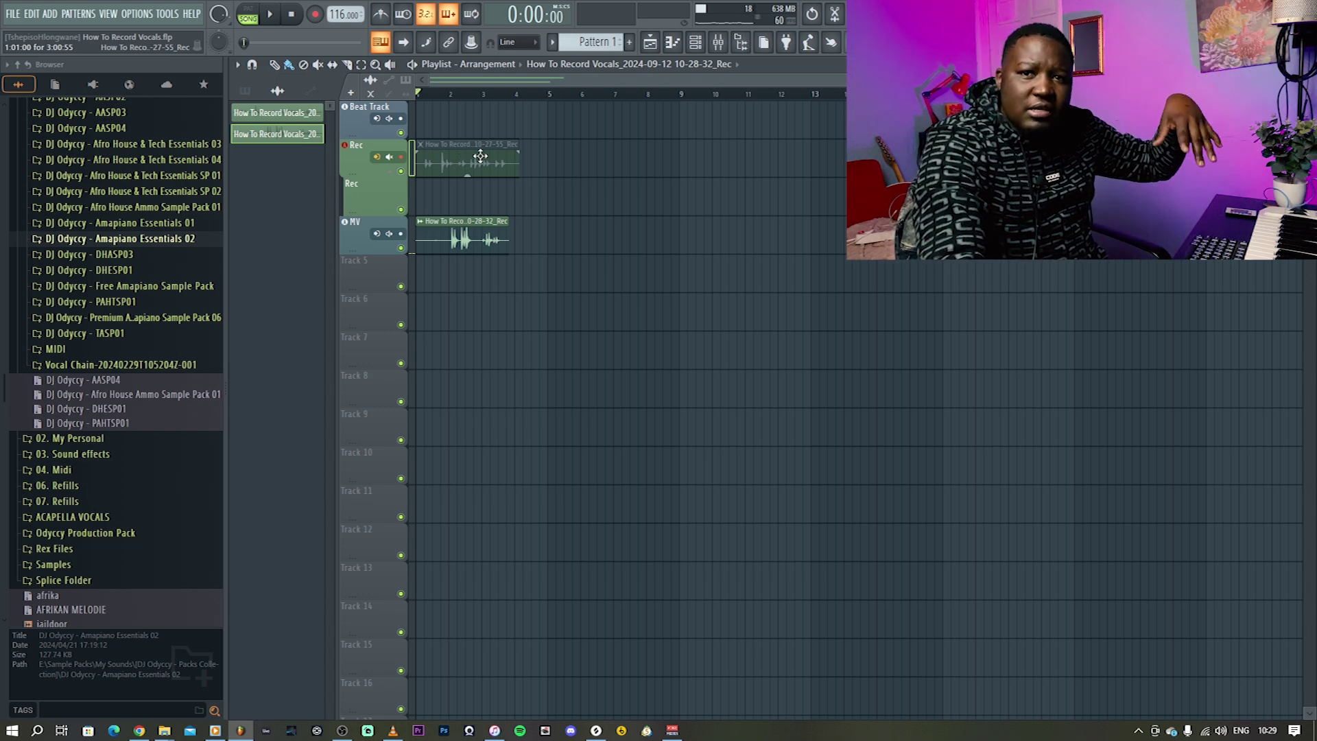
pyautogui.press('space')
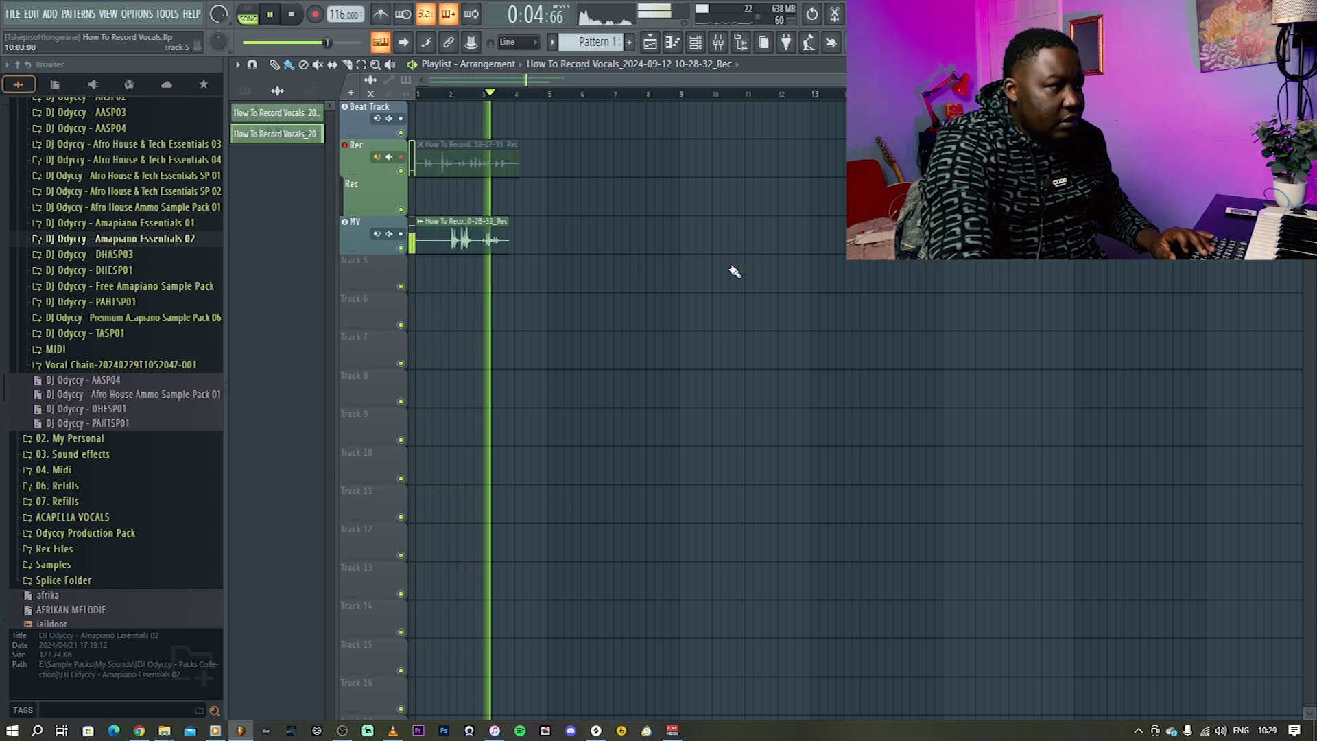
pyautogui.press('space')
# Review the Rec channel's input and routing and the MV channel's effects in the mixer
pyautogui.click(717, 42)
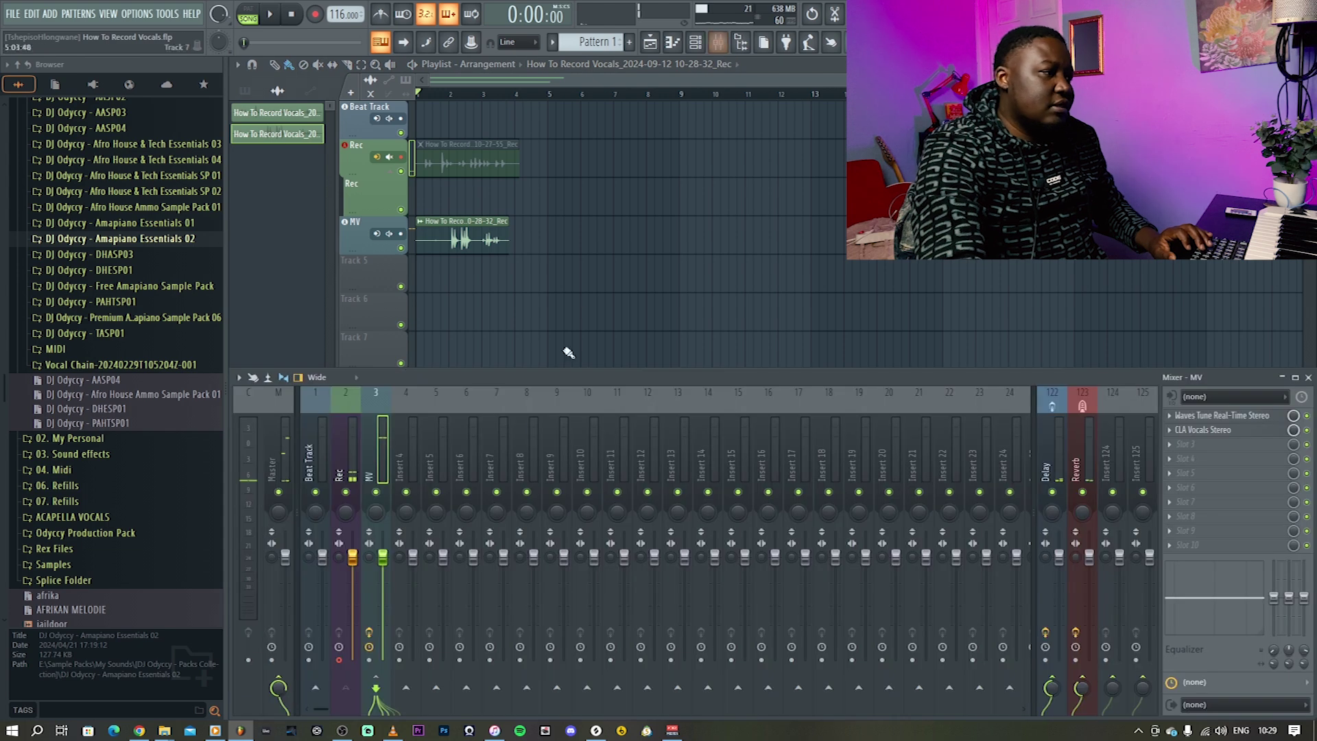
pyautogui.click(347, 459)
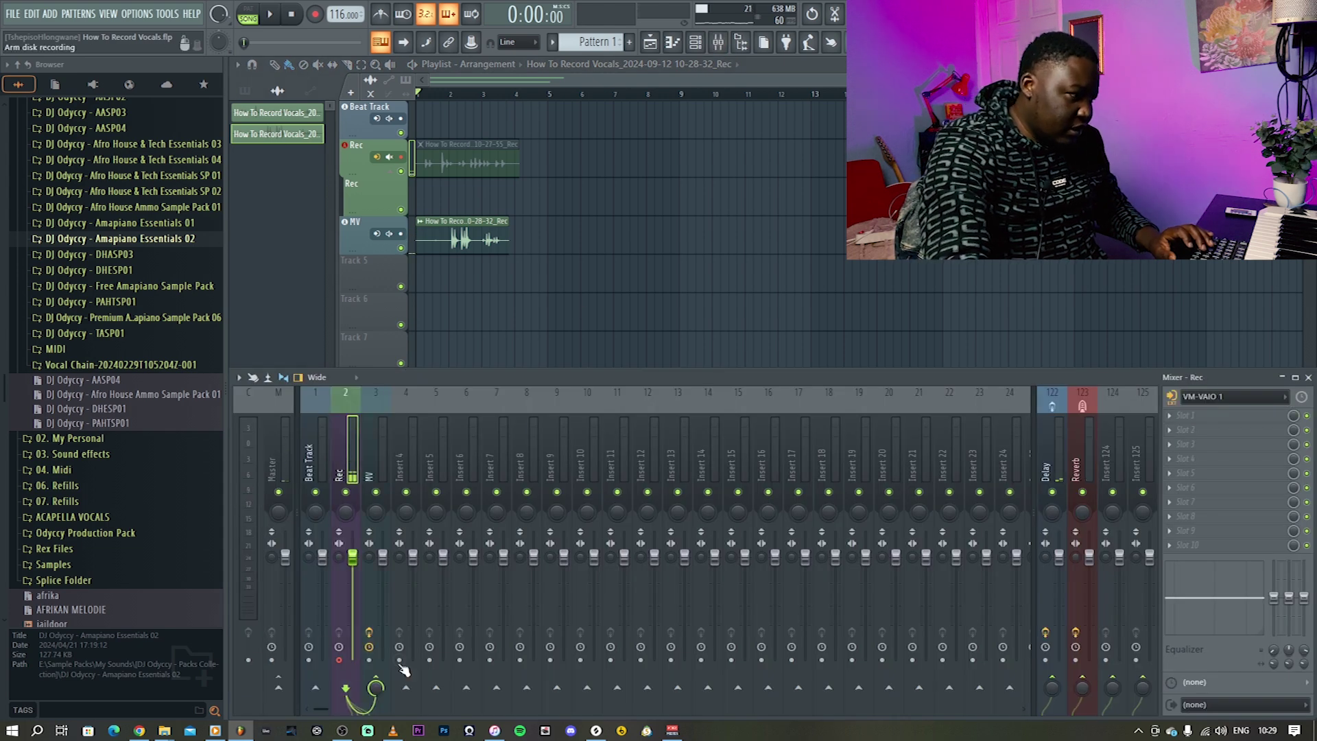
pyautogui.click(378, 453)
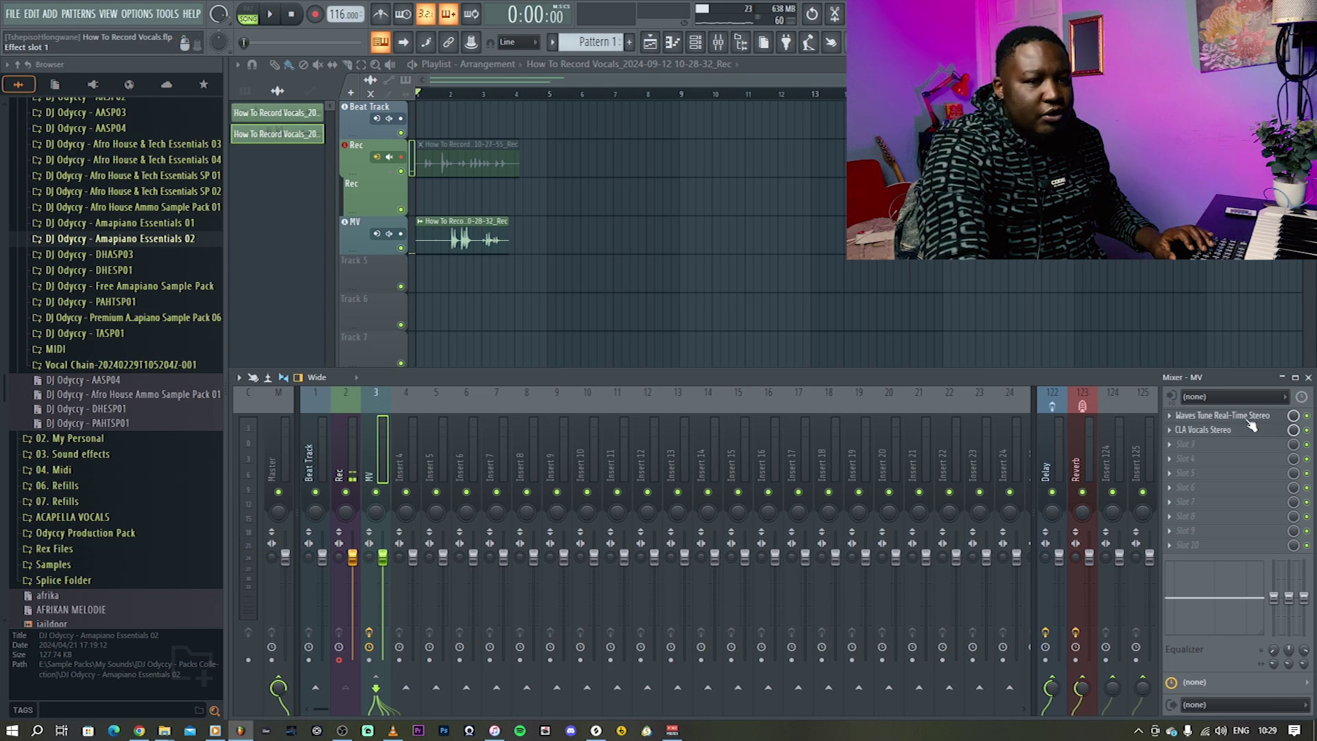
# Move the muted first vocal take from the Rec track to Track 5, starting at about bar 3
pyautogui.press('F9')
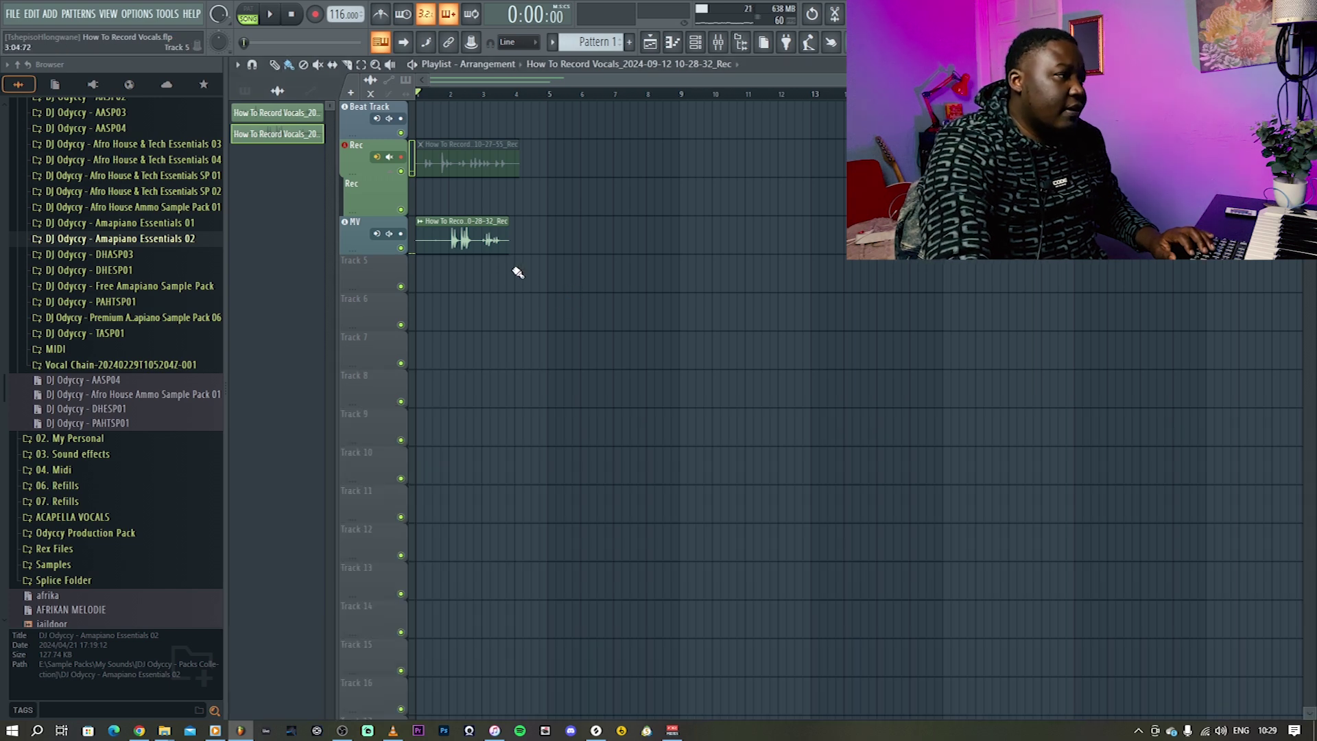
pyautogui.moveTo(437, 165); pyautogui.dragTo(508, 291)
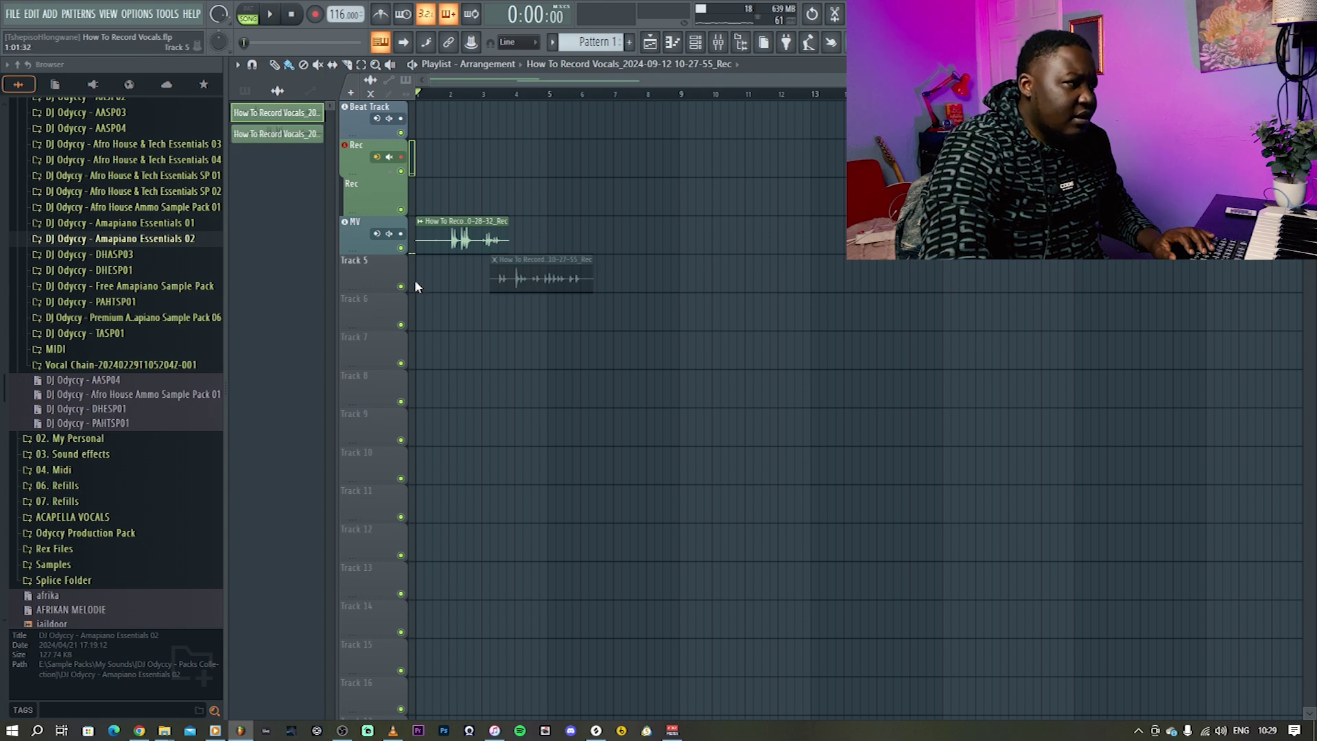
# Unmute the first vocal take on Track 5 and play it back from its start at about bar 3
pyautogui.click(493, 259)
pyautogui.click(495, 98)
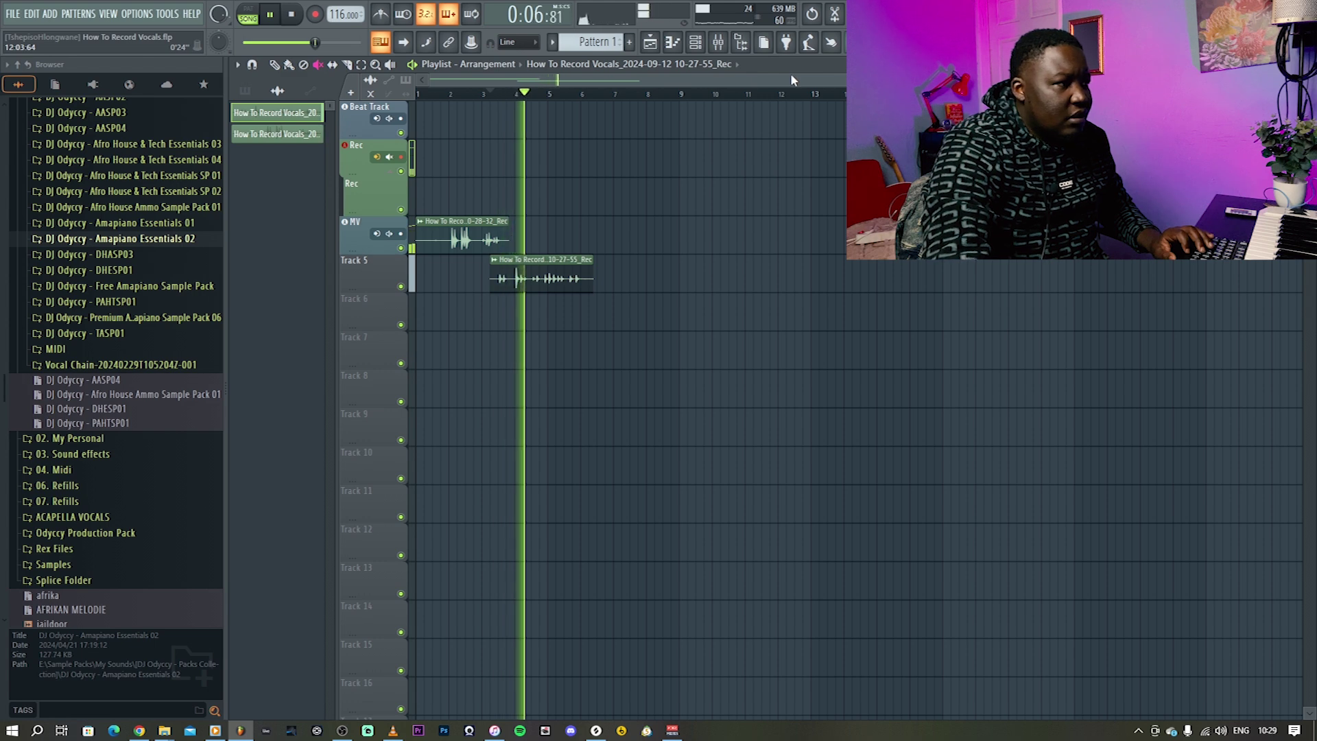
pyautogui.press('space')
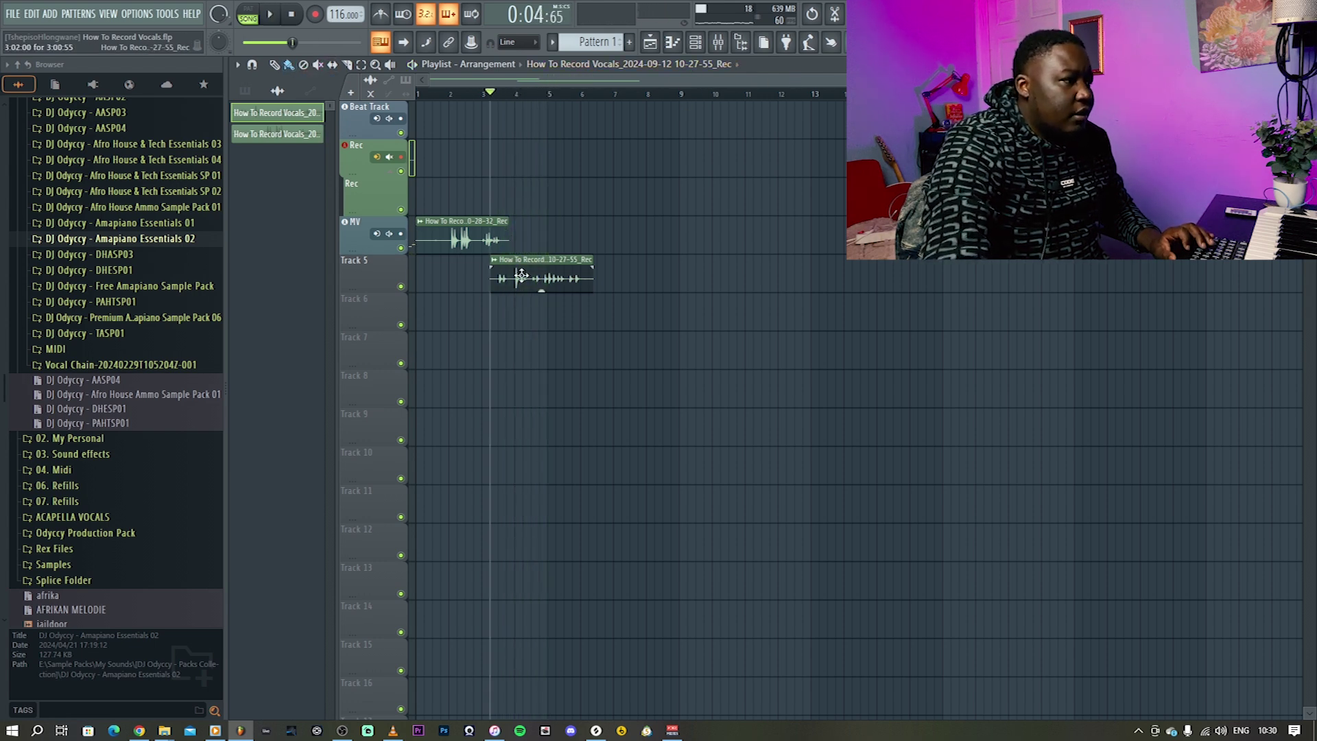
# Group Track 5 with the MV track above it and play back the vocal take on Track 5
pyautogui.rightClick(383, 275)
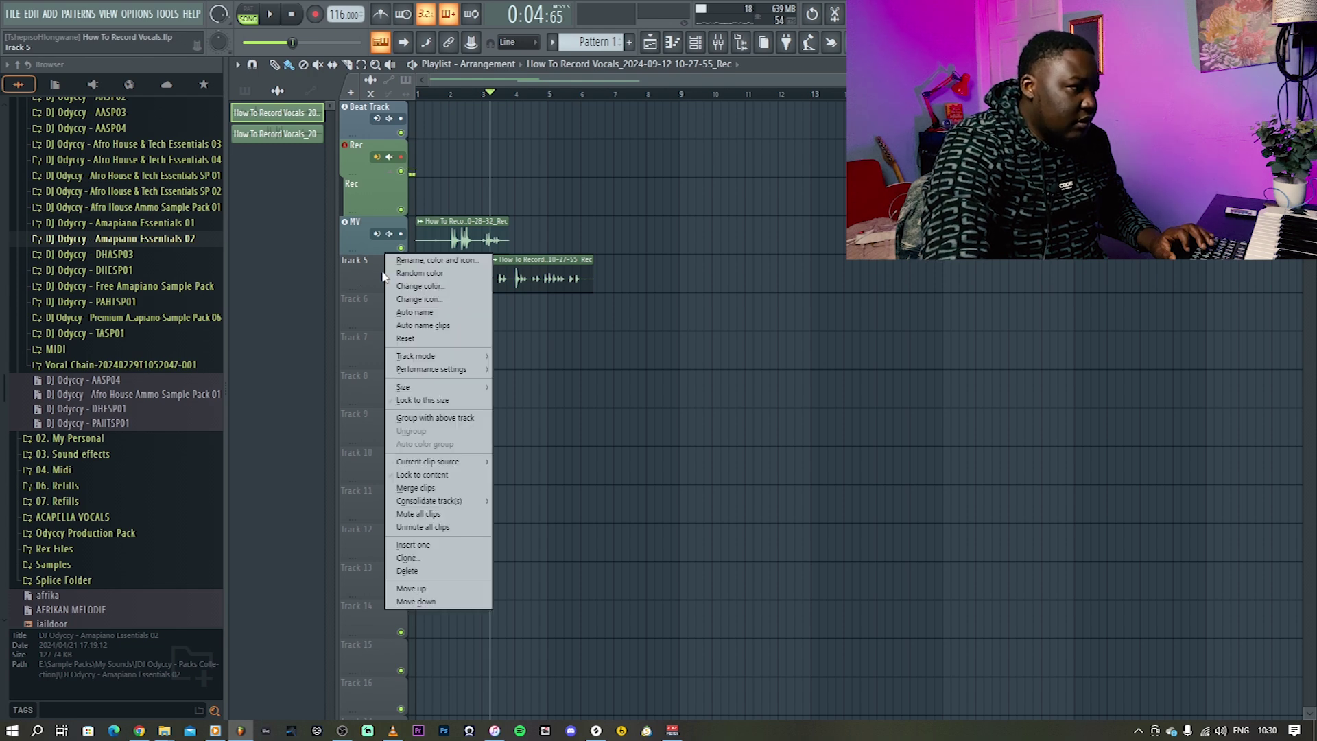
pyautogui.click(426, 418)
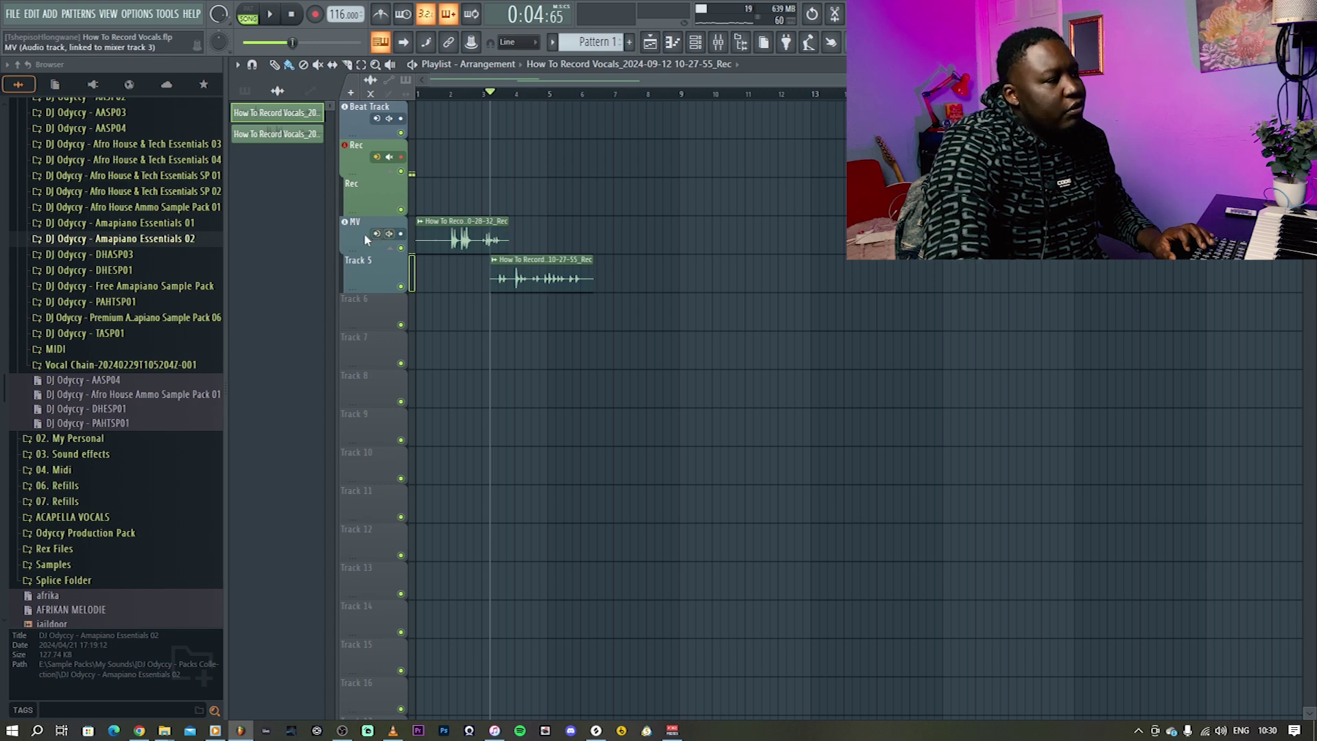
pyautogui.press('space')
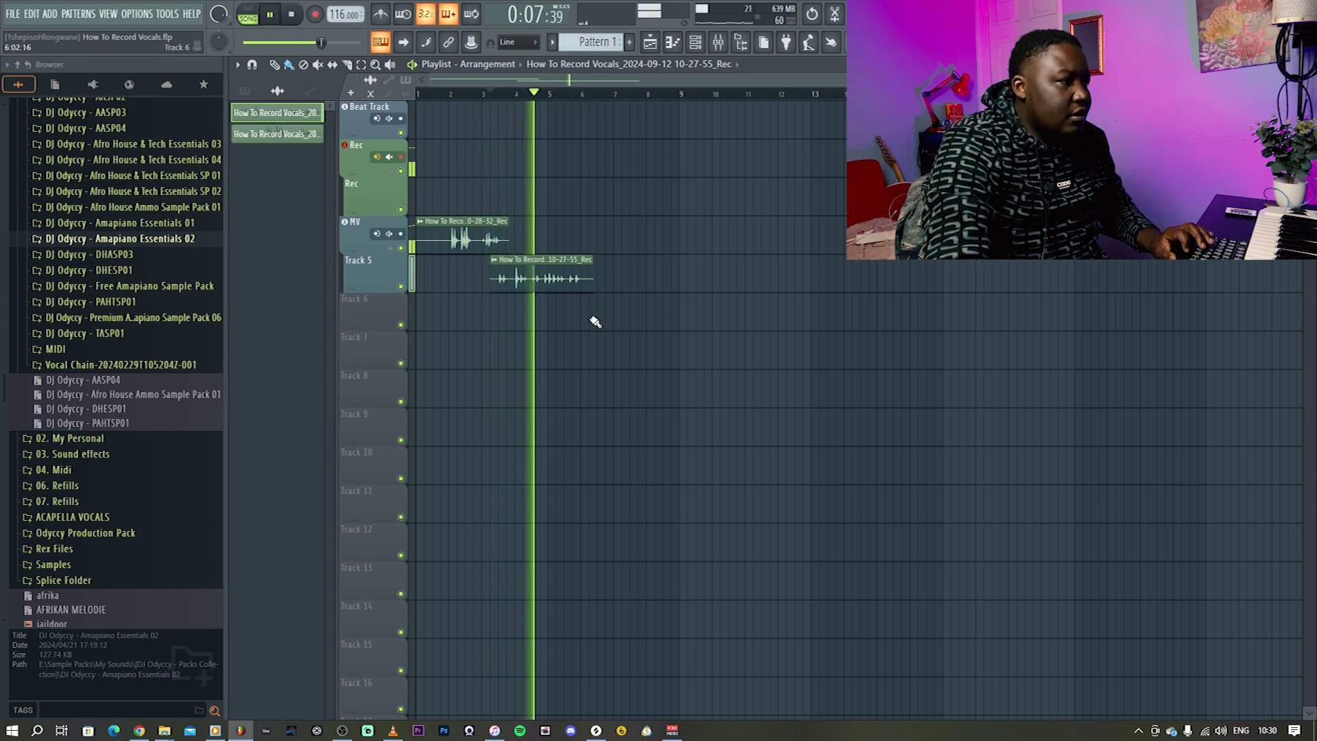
pyautogui.press('space')
pyautogui.moveTo(518, 276)
pyautogui.mouseDown()
pyautogui.moveTo(529, 158)
pyautogui.moveTo(515, 279)
pyautogui.mouseUp()
pyautogui.press('space')
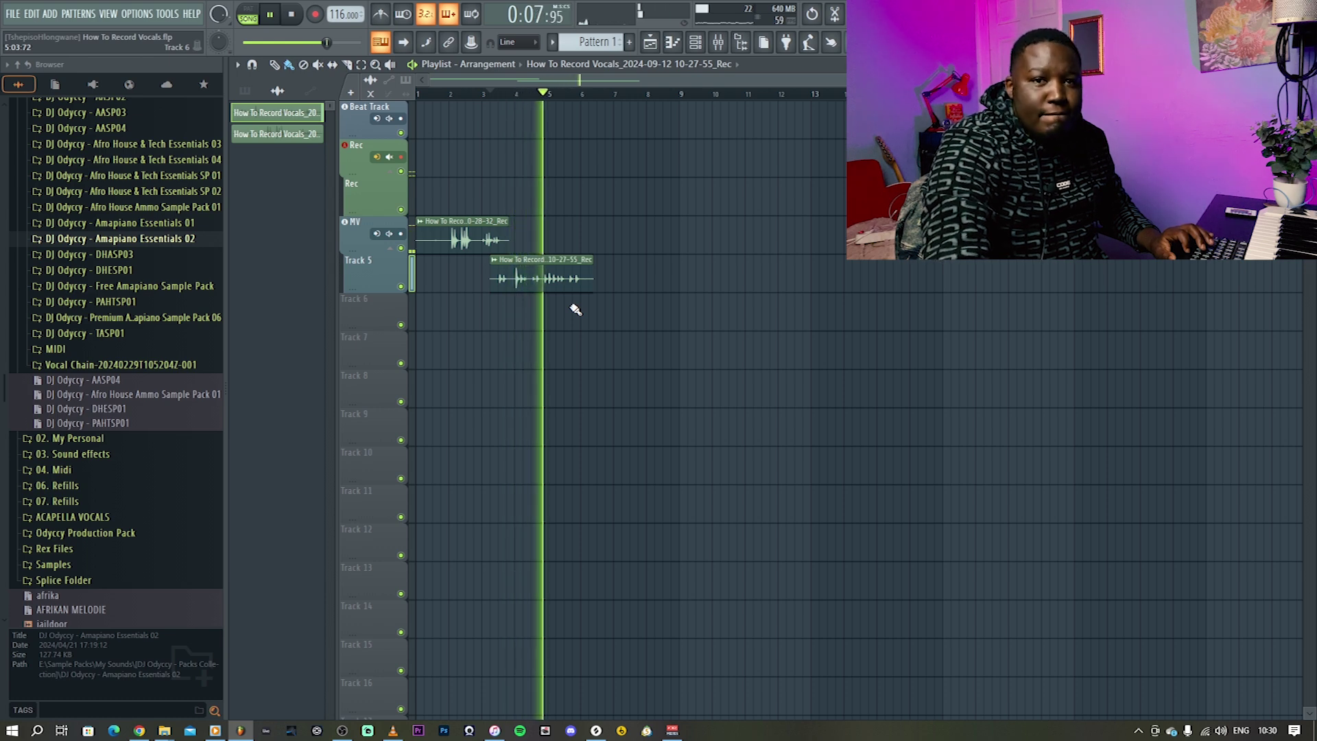
# Play the Track 5 take with the mixer open to check which channel its audio goes through
pyautogui.click(718, 42)
pyautogui.press('space')
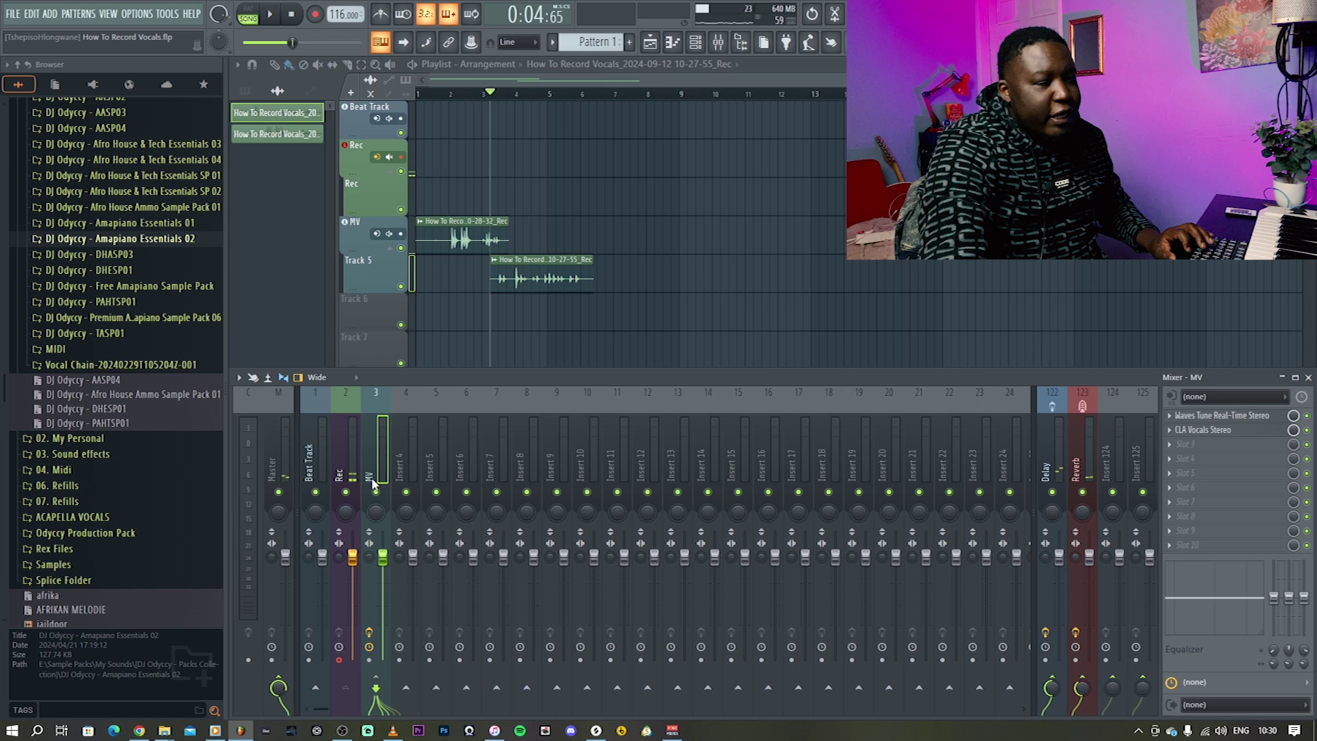
pyautogui.press('space')
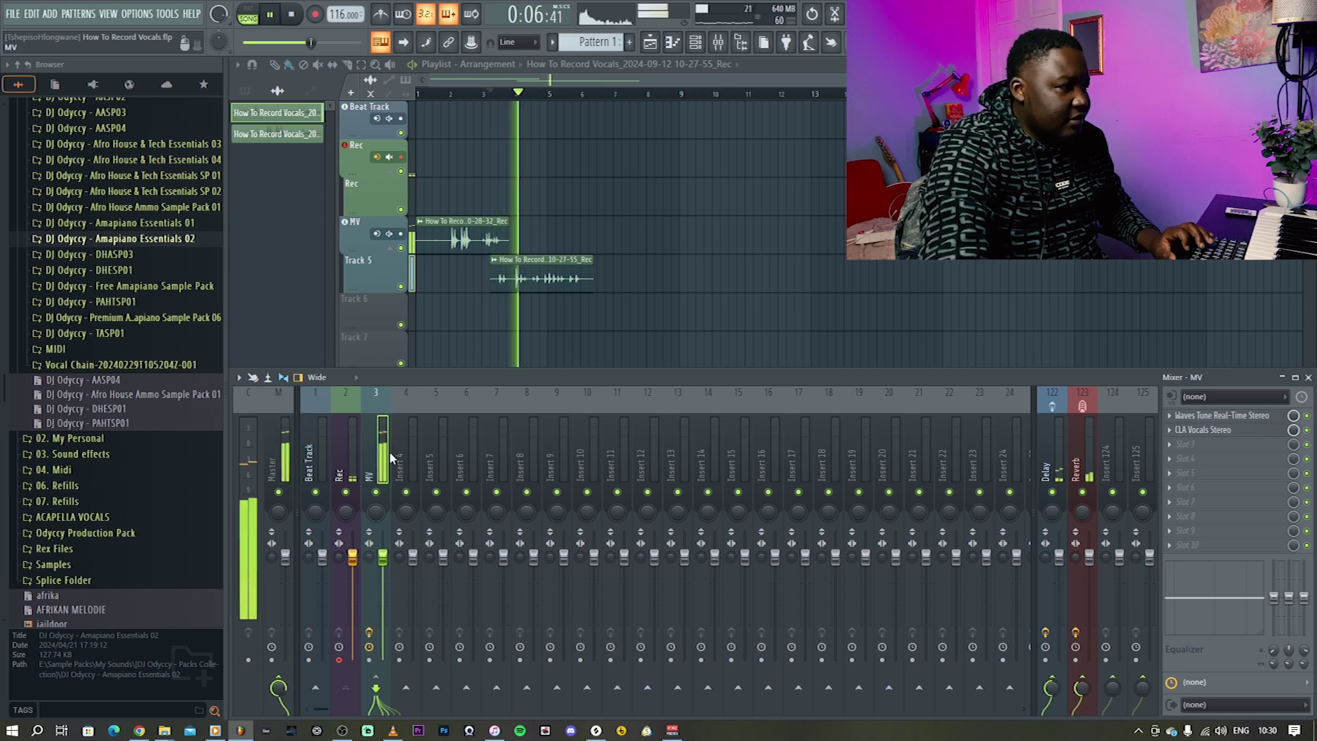
pyautogui.press('space')
pyautogui.press('F9')
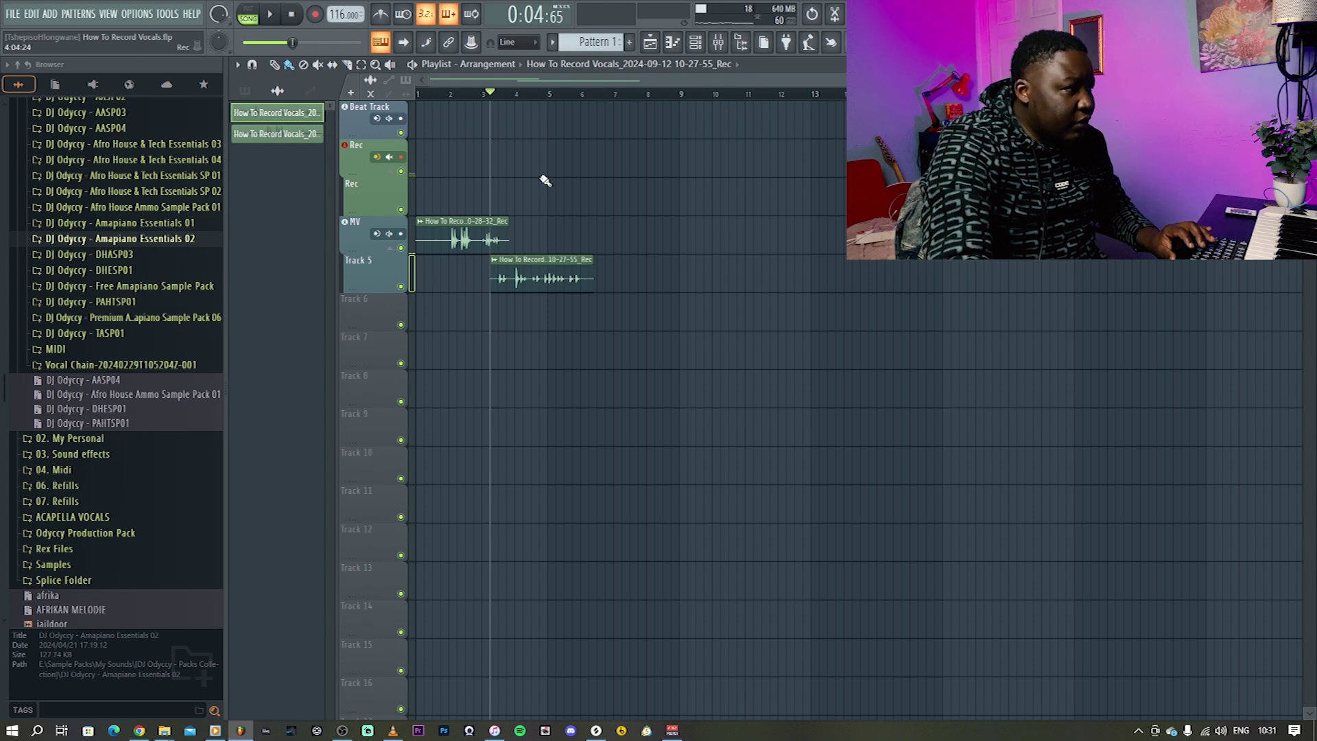
# Place another copy of the first vocal take at bar 6 on the Rec track and move it down to the MV track
pyautogui.click(582, 162)
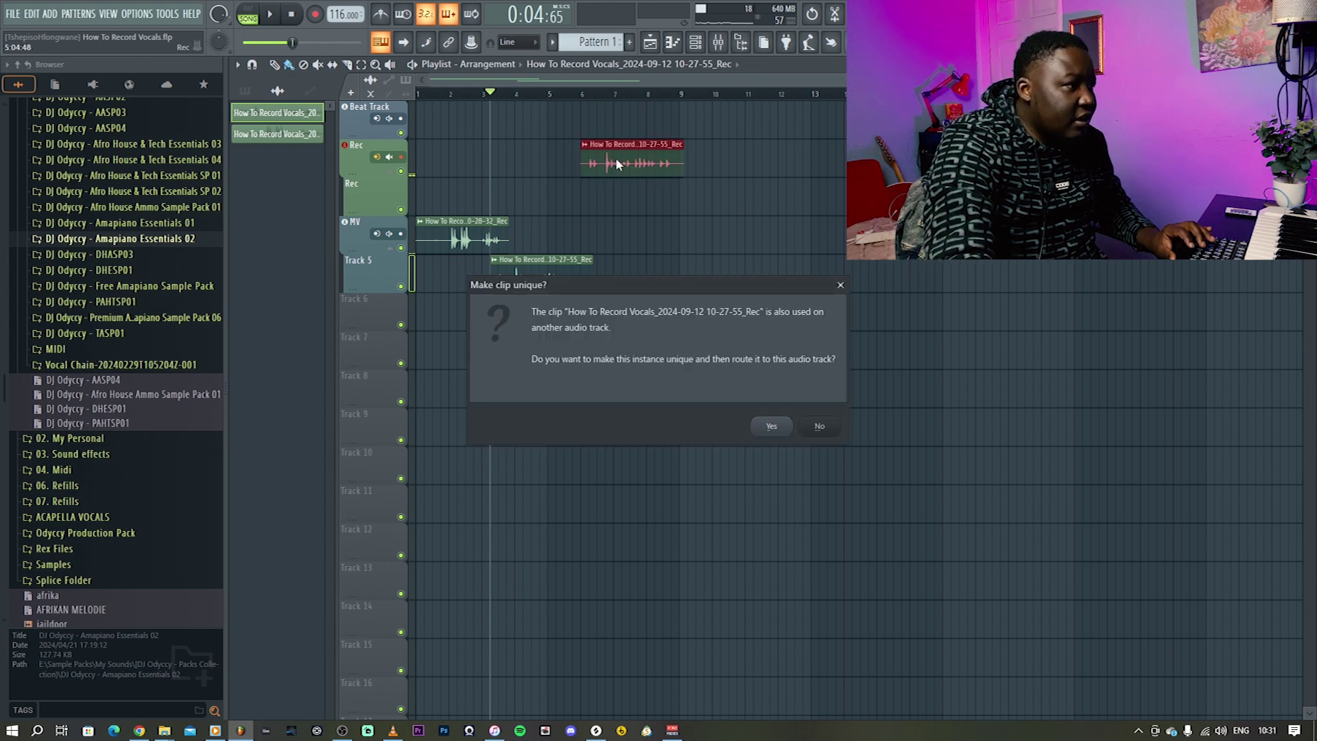
pyautogui.click(841, 284)
pyautogui.moveTo(613, 163); pyautogui.dragTo(623, 252)
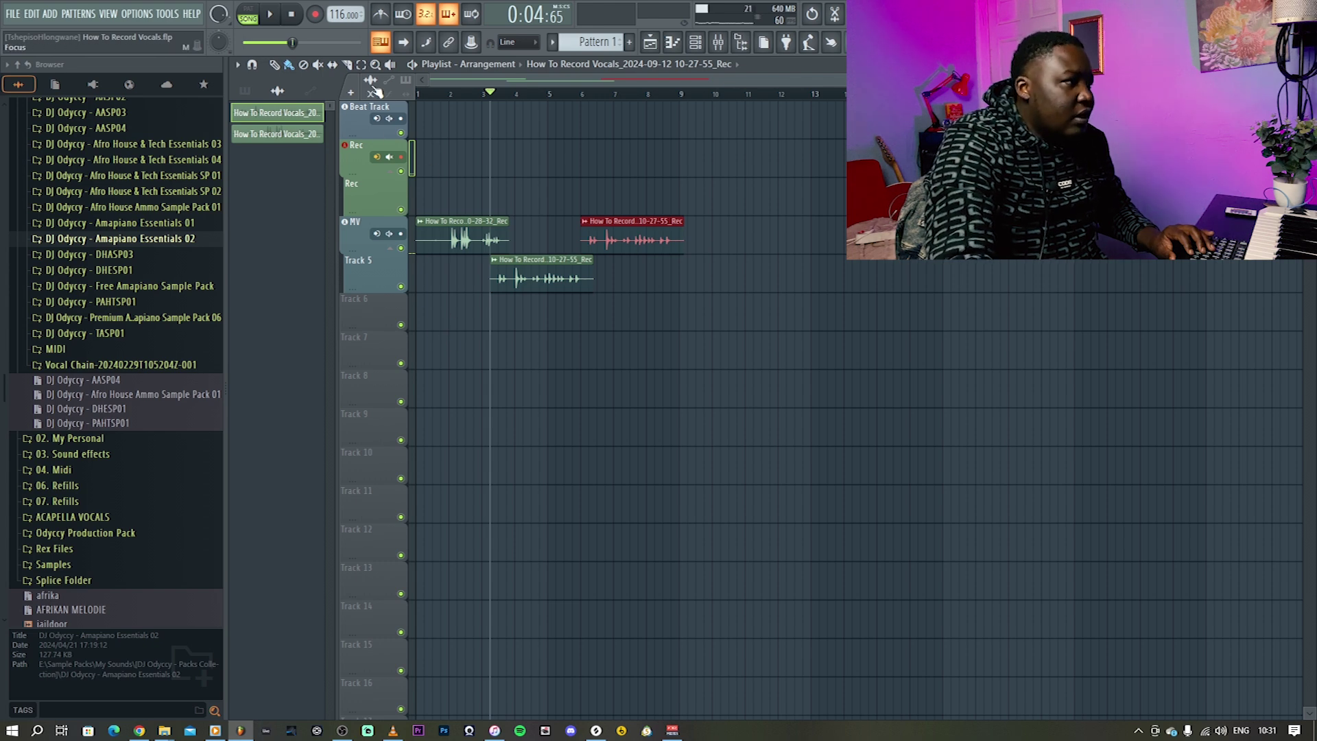
# Add a new audio track on Insert 4, rename it BV, give it a random color and check its channel in the mixer
pyautogui.click(351, 93)
pyautogui.click(400, 23)
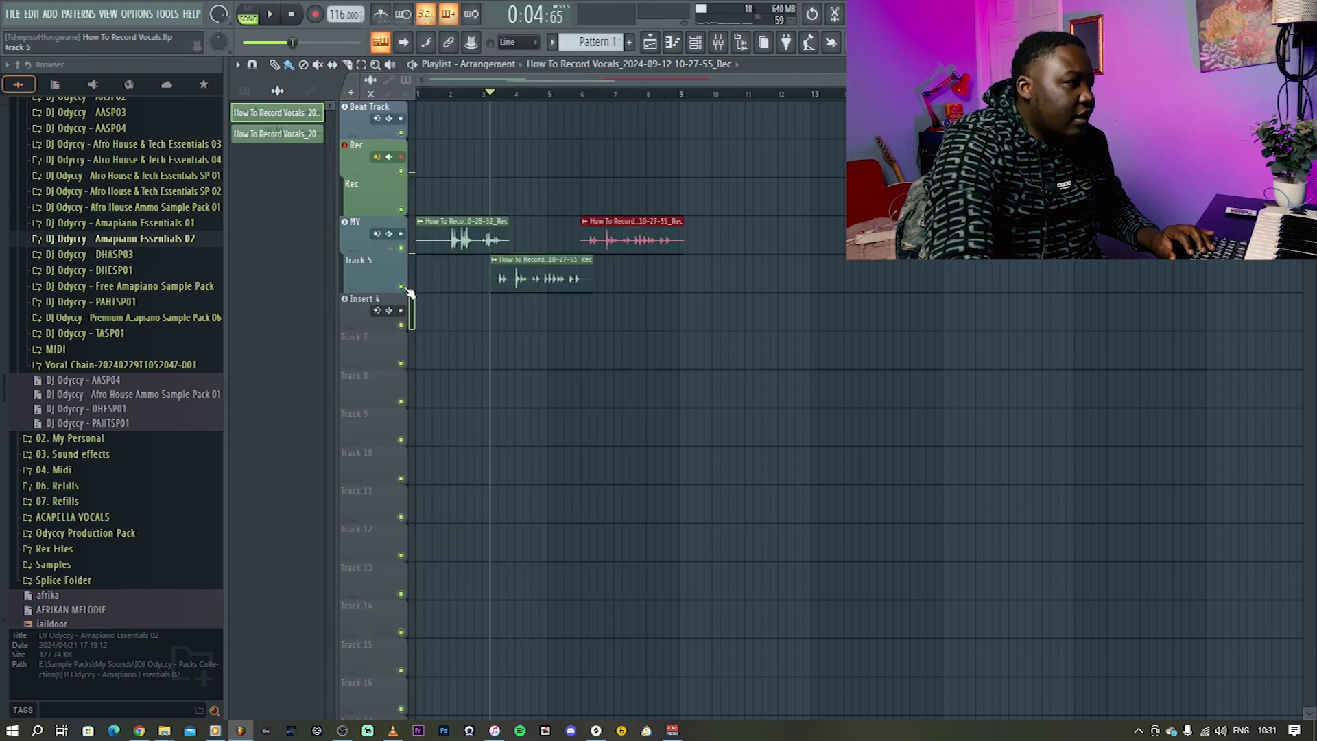
pyautogui.write('BV')
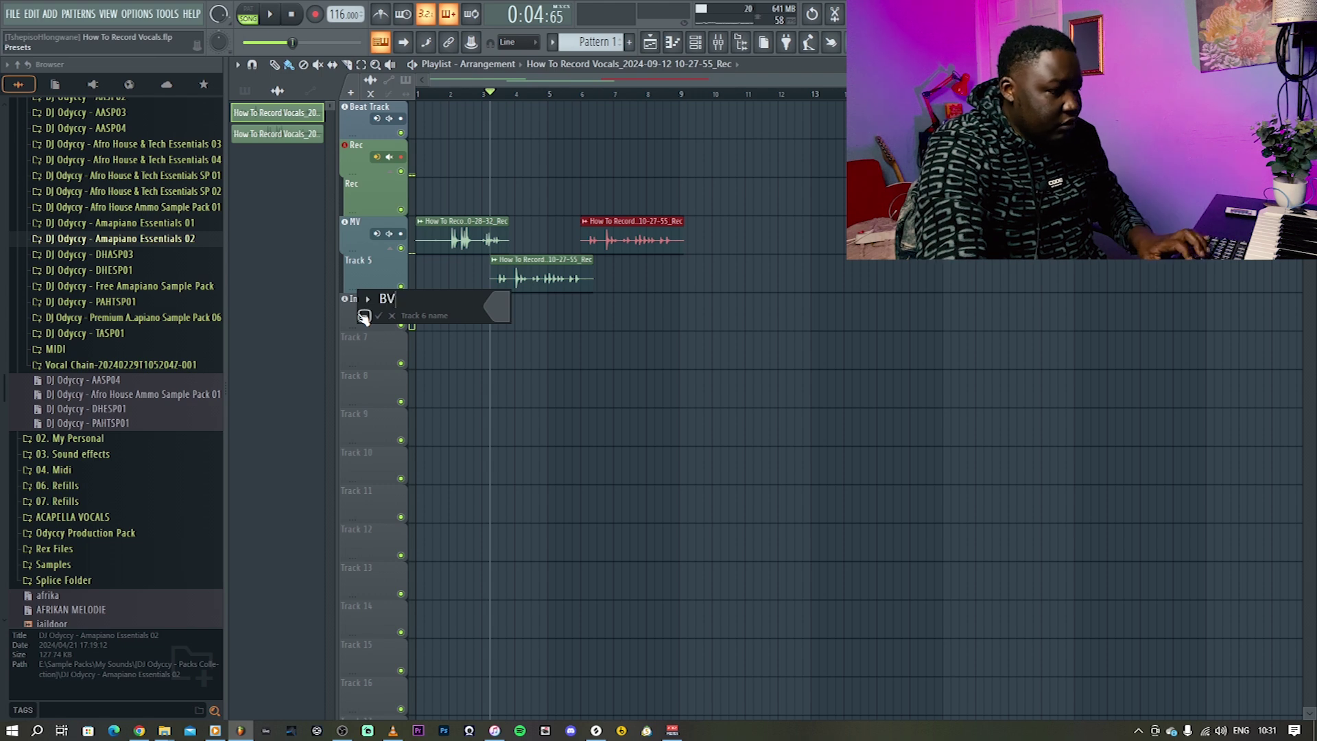
pyautogui.press('Return')
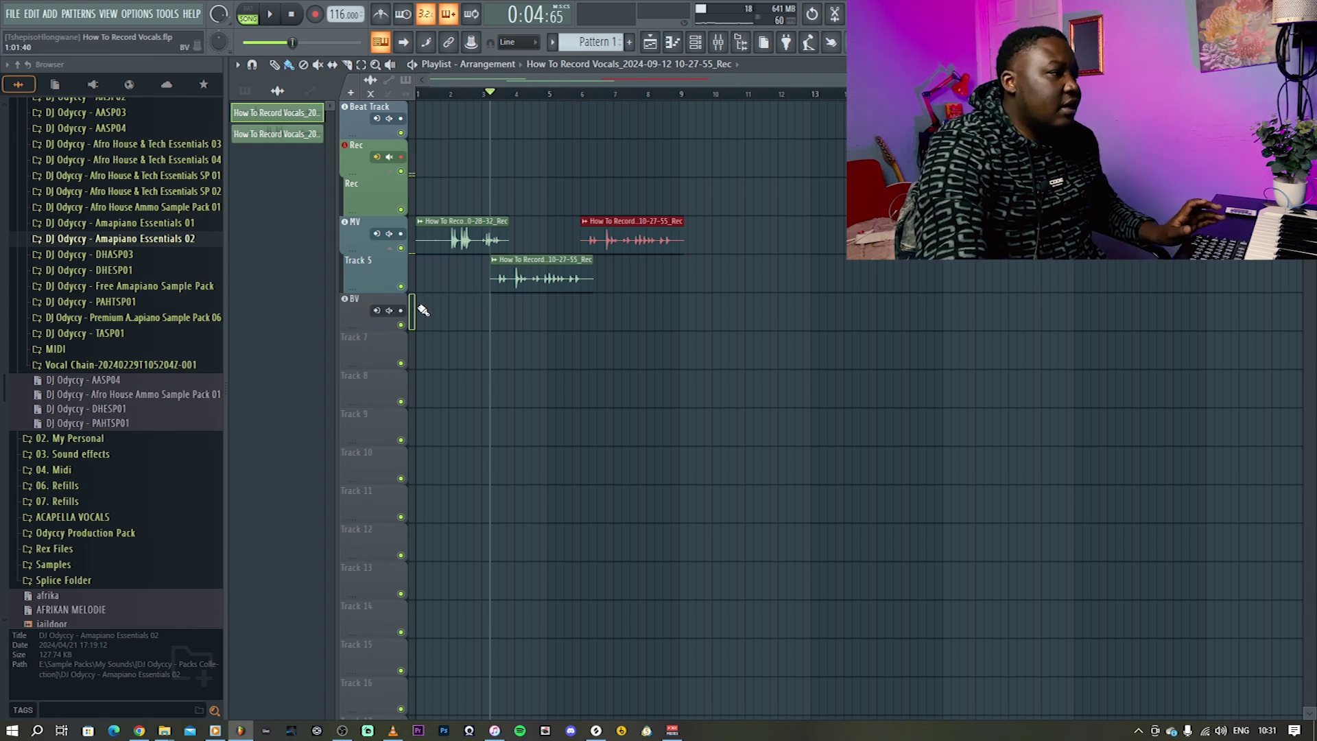
pyautogui.rightClick(357, 302)
pyautogui.click(389, 321)
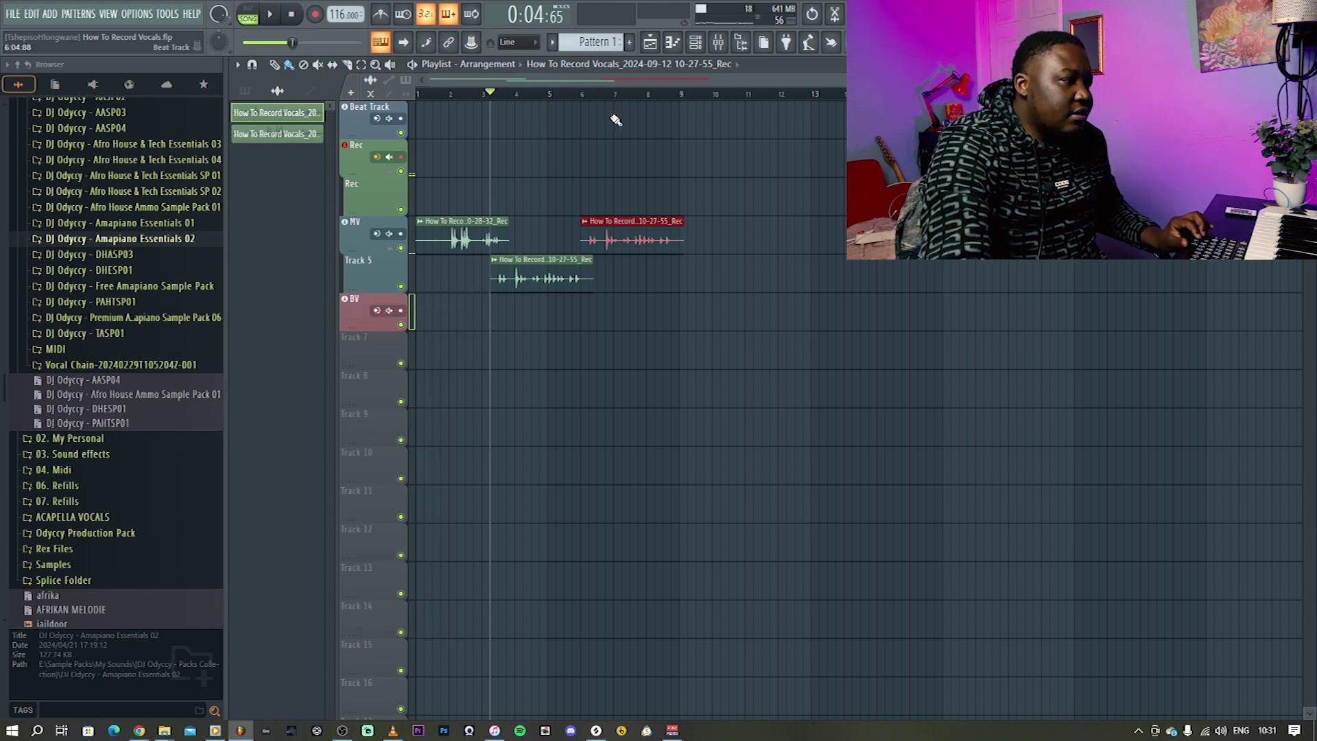
pyautogui.press('F9')
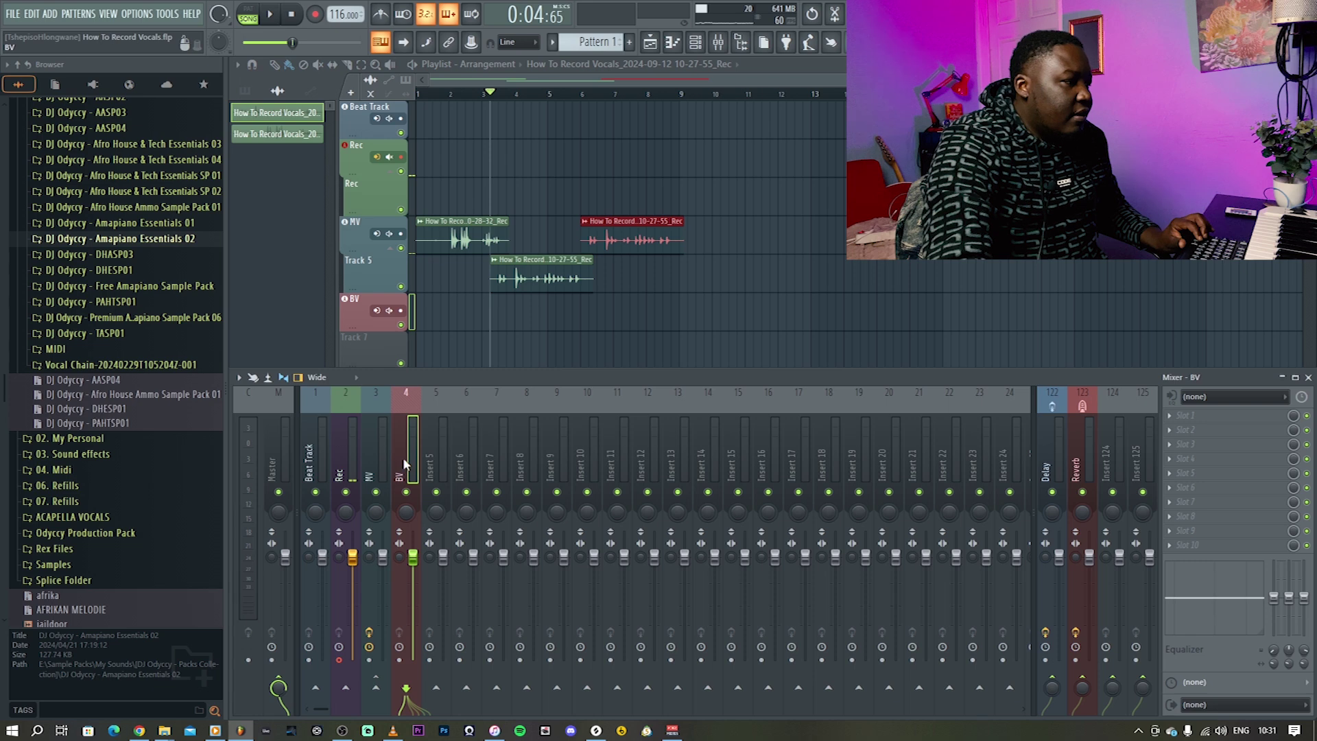
pyautogui.press('F9')
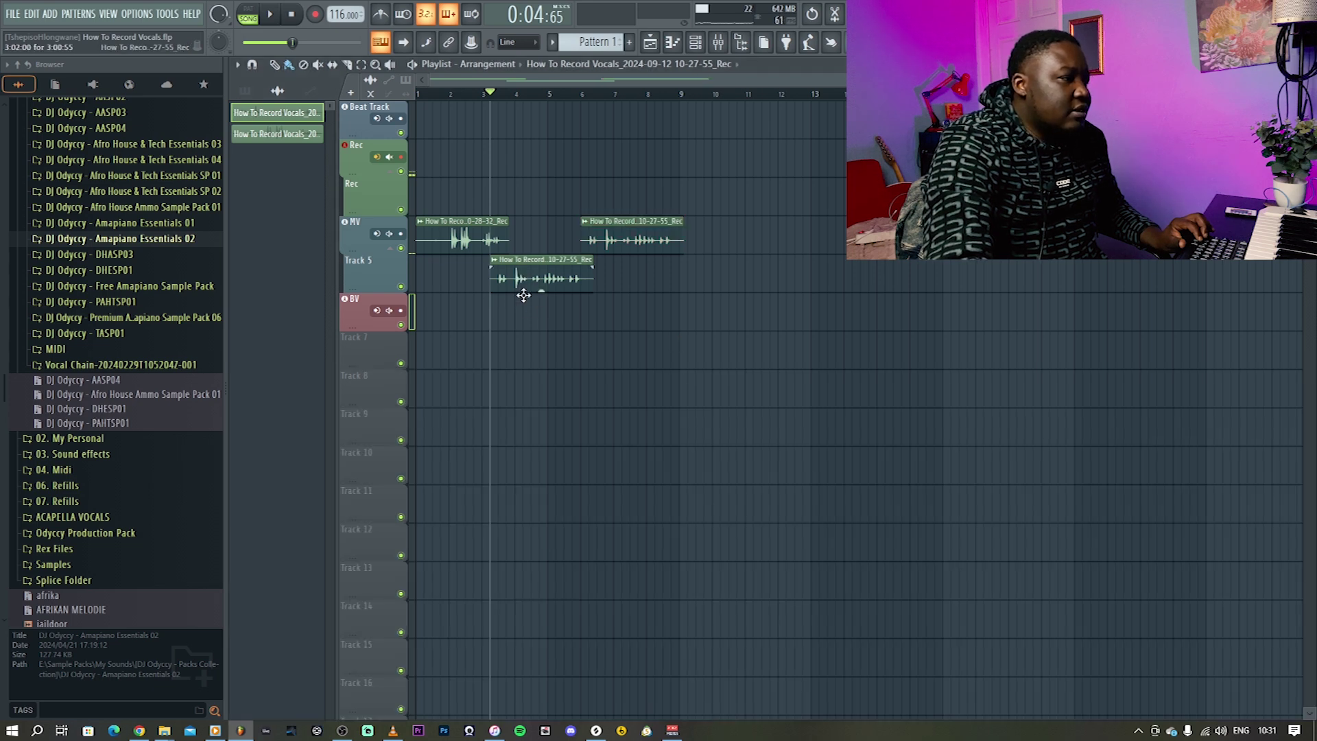
# Delete the extra take at bar 6 on the MV track and move the Track 5 take to the BV track
pyautogui.rightClick(639, 240)
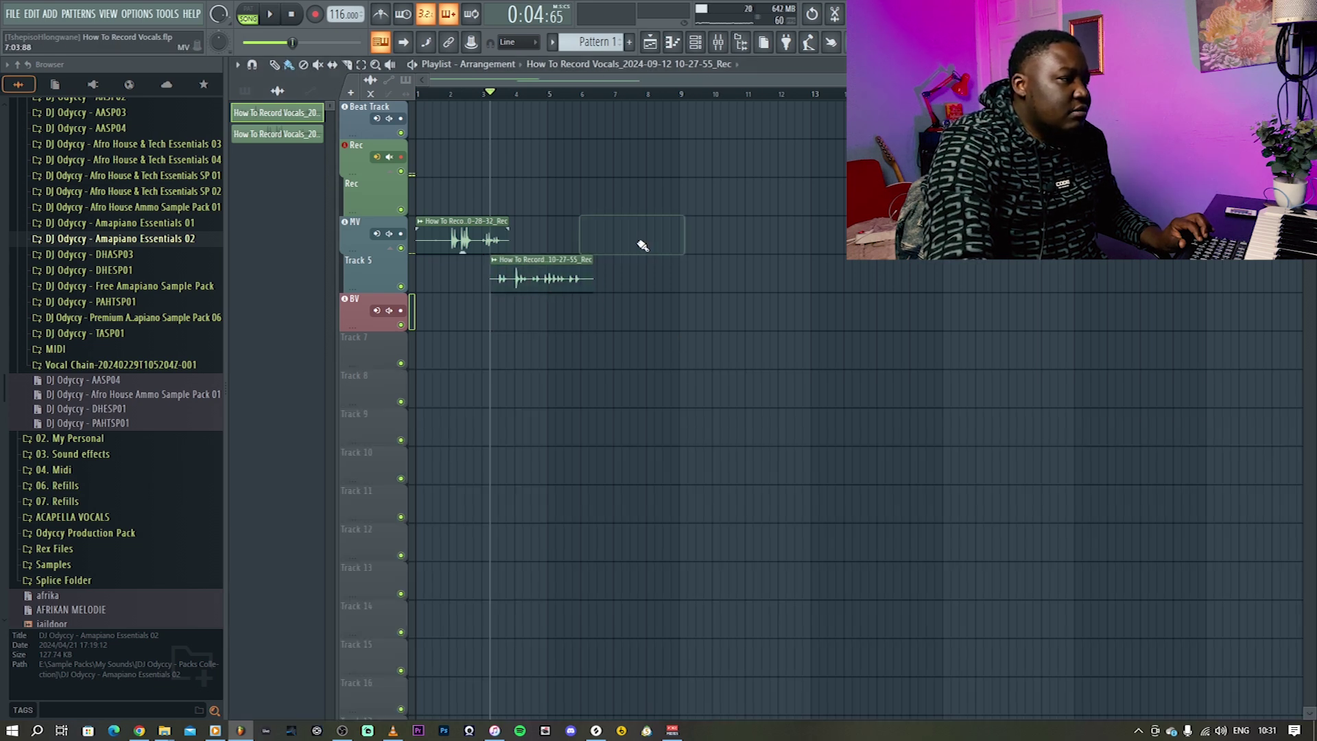
pyautogui.moveTo(517, 278); pyautogui.dragTo(517, 316)
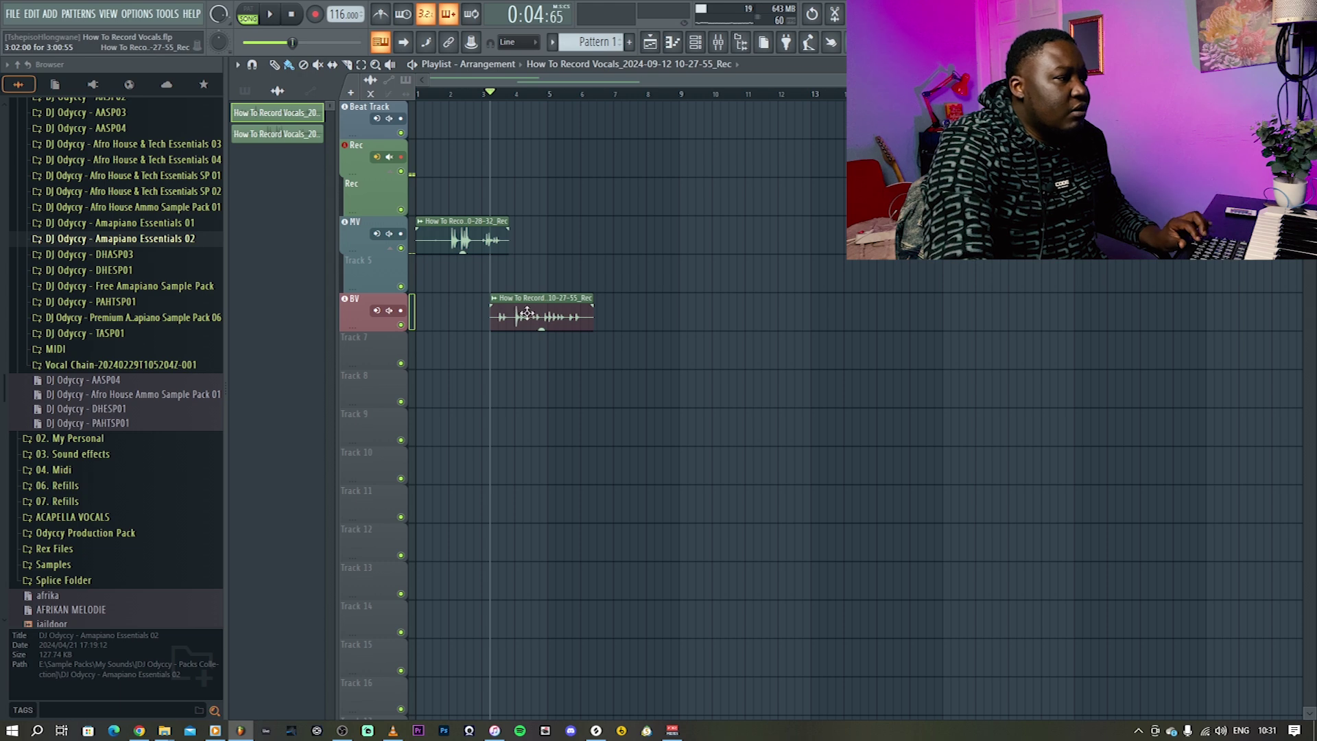
# Play back the take on the BV track, checking its mixer channel's level and the clip's target mixer track
pyautogui.press('space')
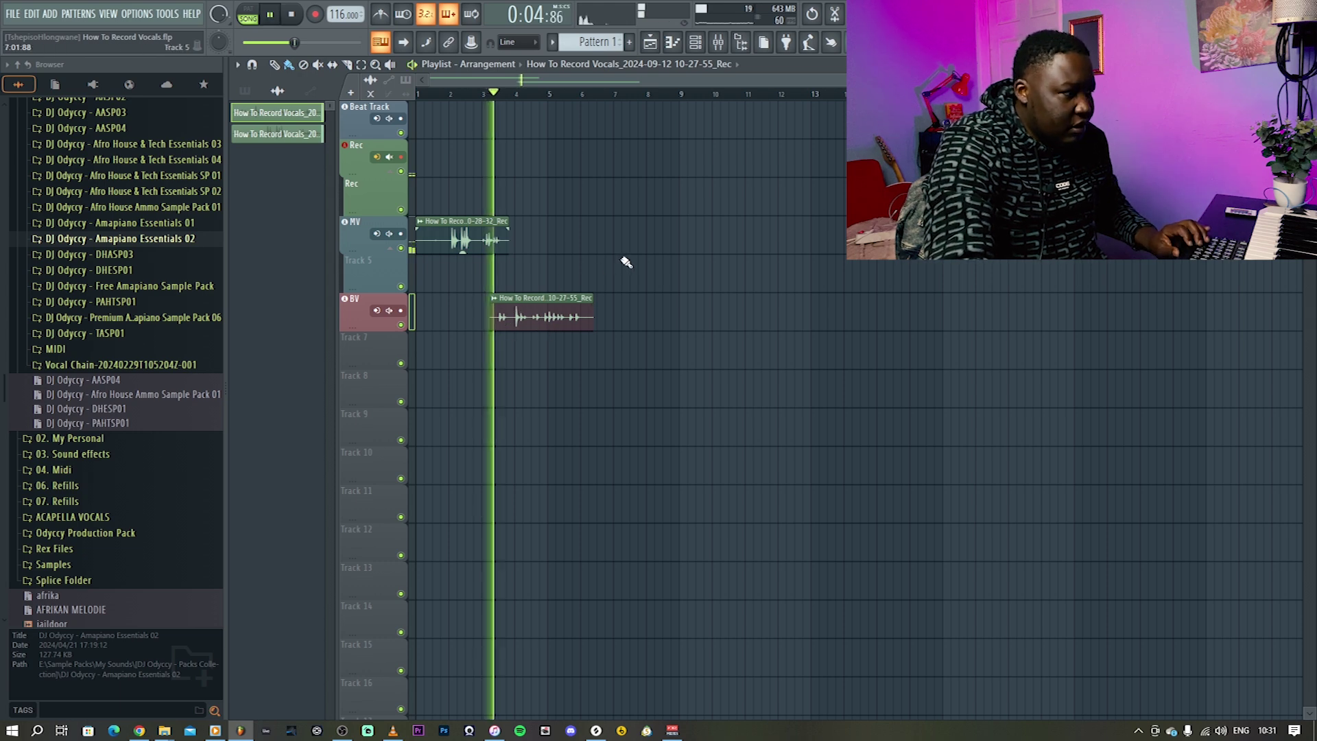
pyautogui.press('F9')
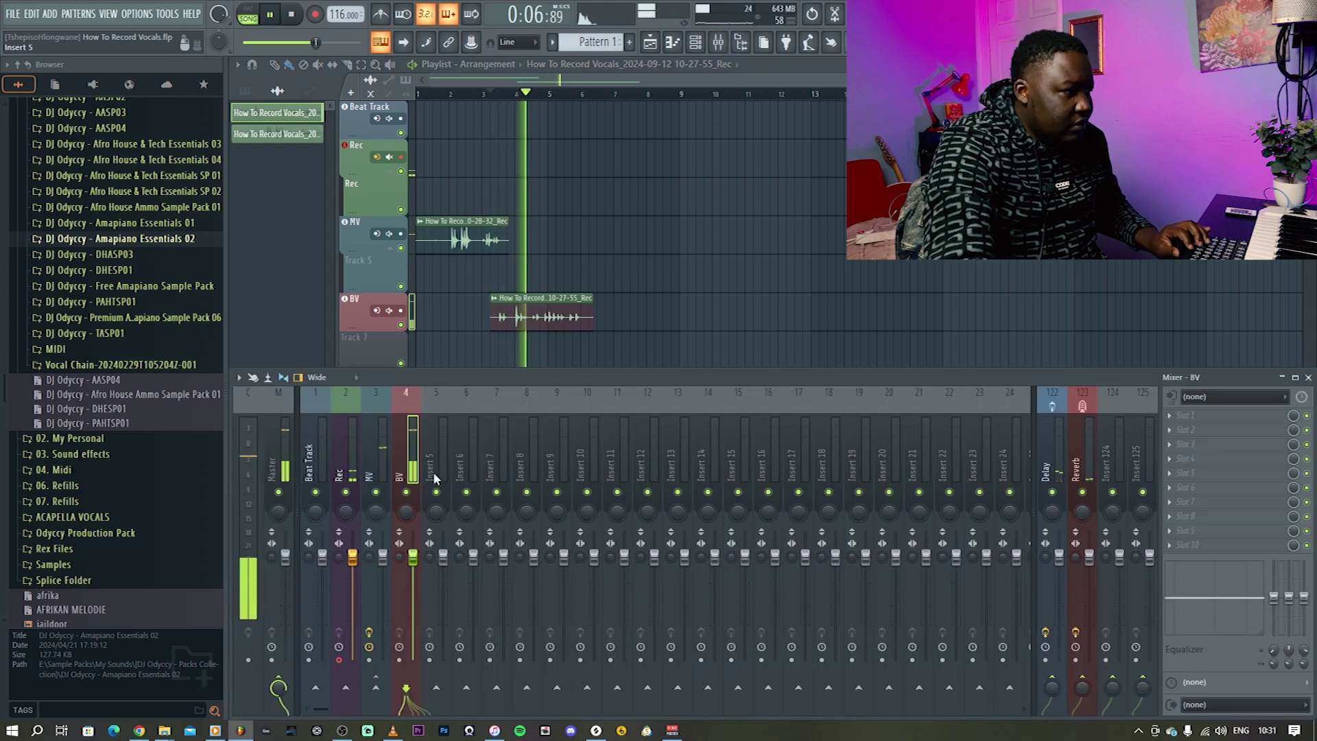
pyautogui.press('F9')
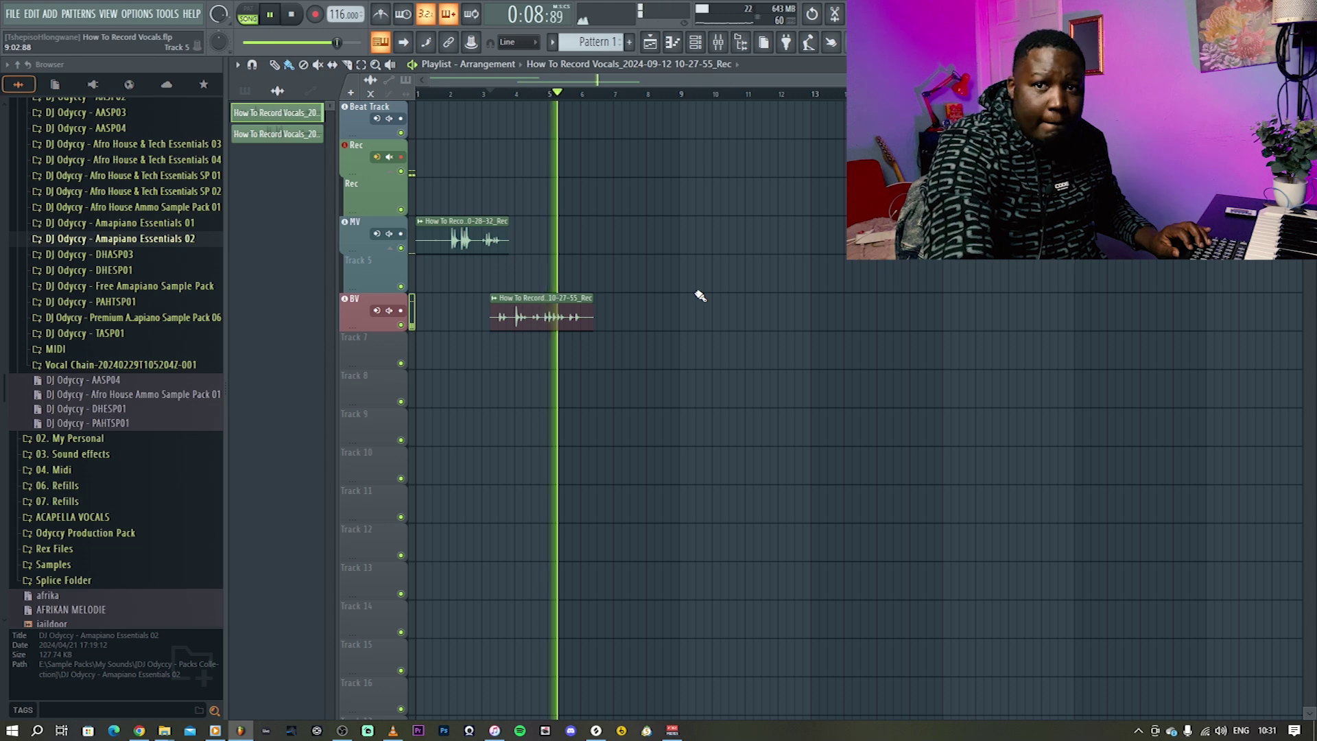
pyautogui.press('space')
pyautogui.doubleClick(540, 308)
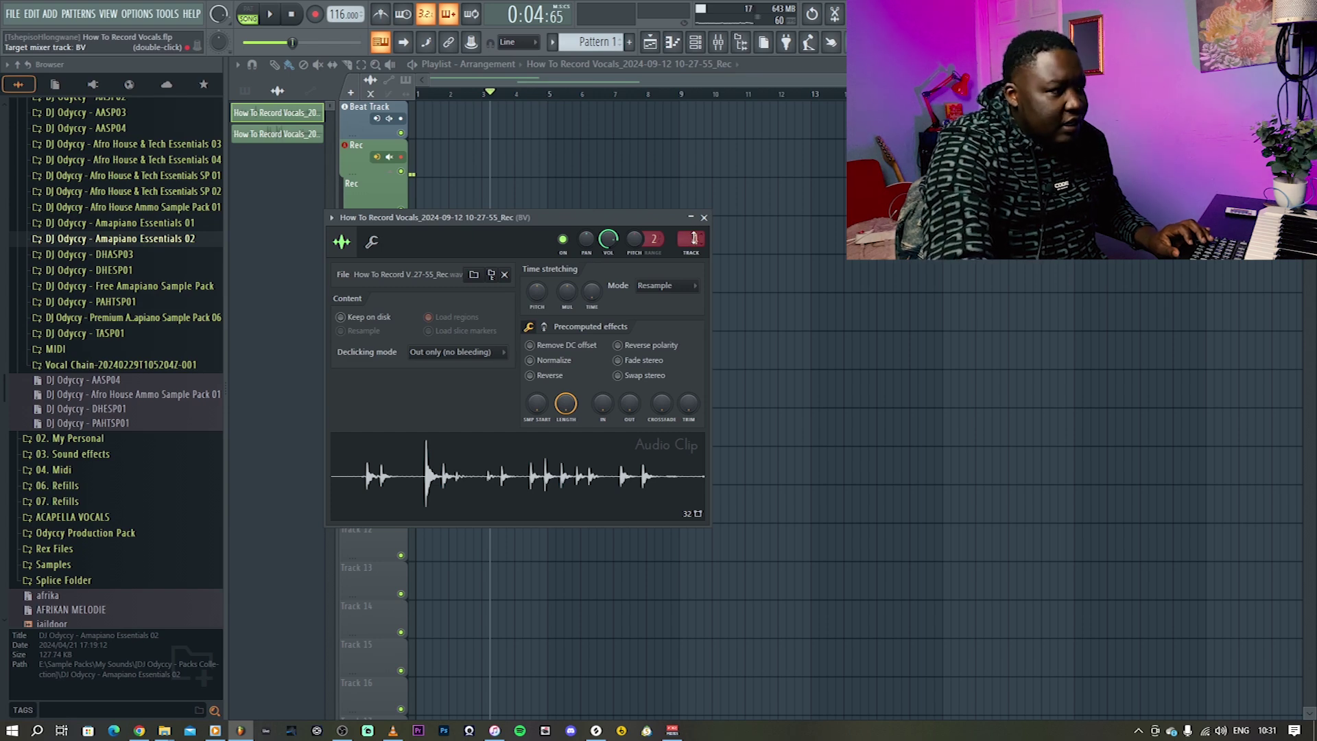
pyautogui.click(704, 218)
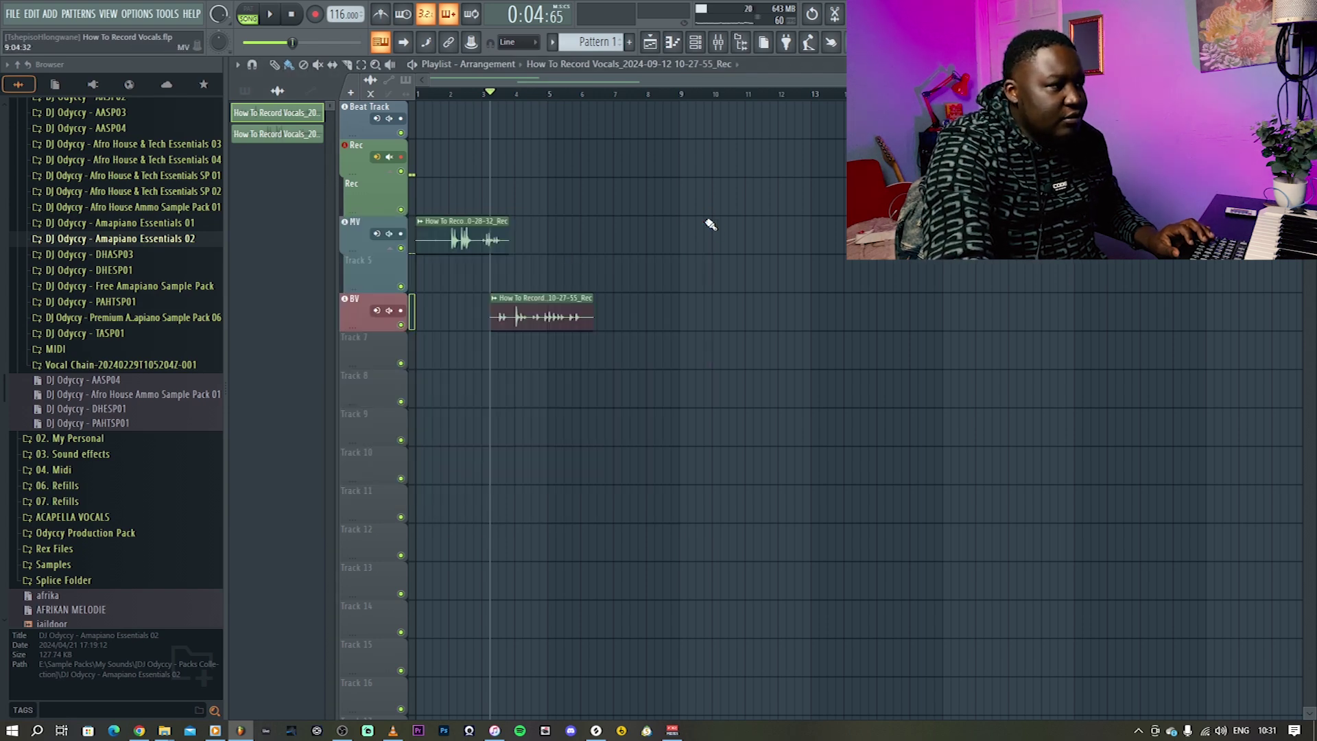